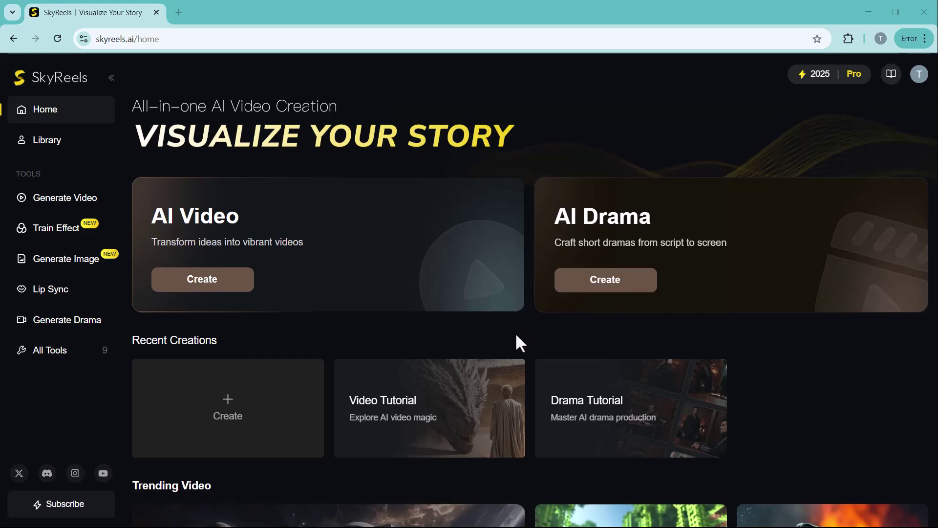
scroll(515, 332, down, 4)
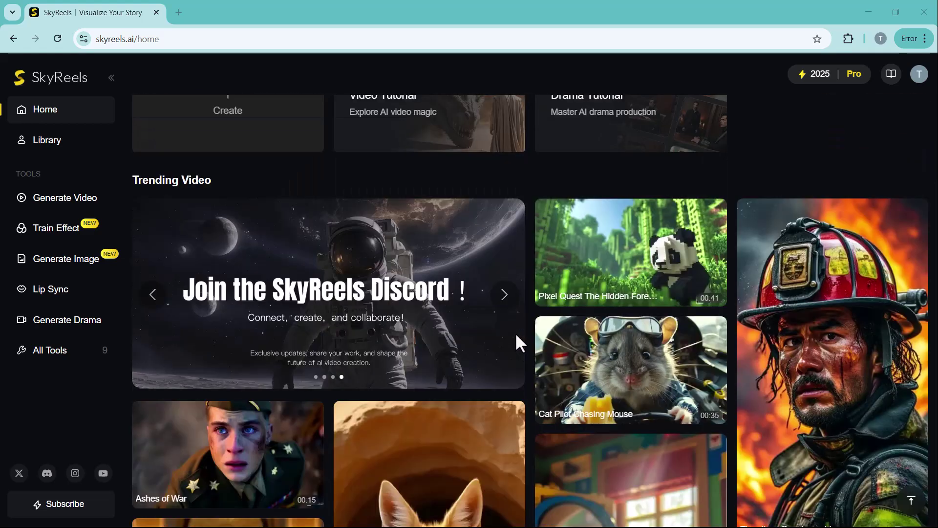
scroll(515, 332, down, 2)
scroll(516, 332, down, 2)
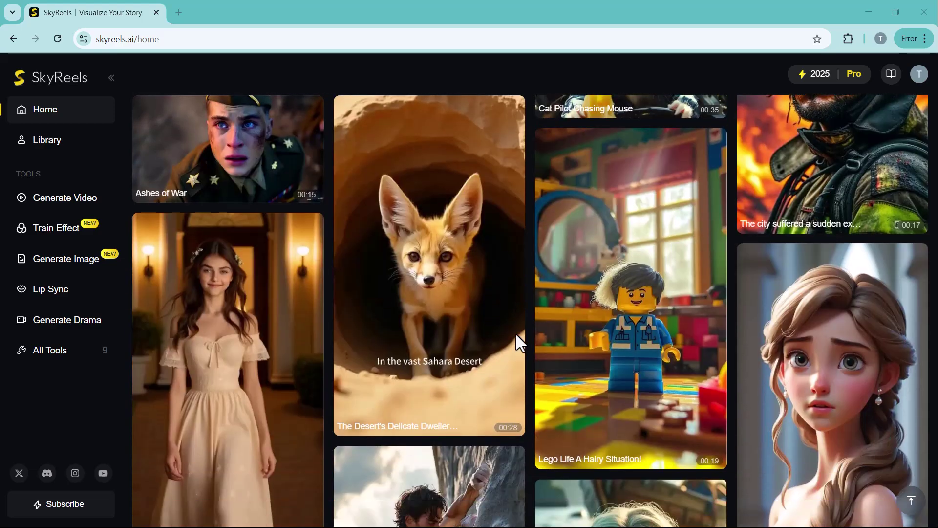
scroll(516, 331, down, 3)
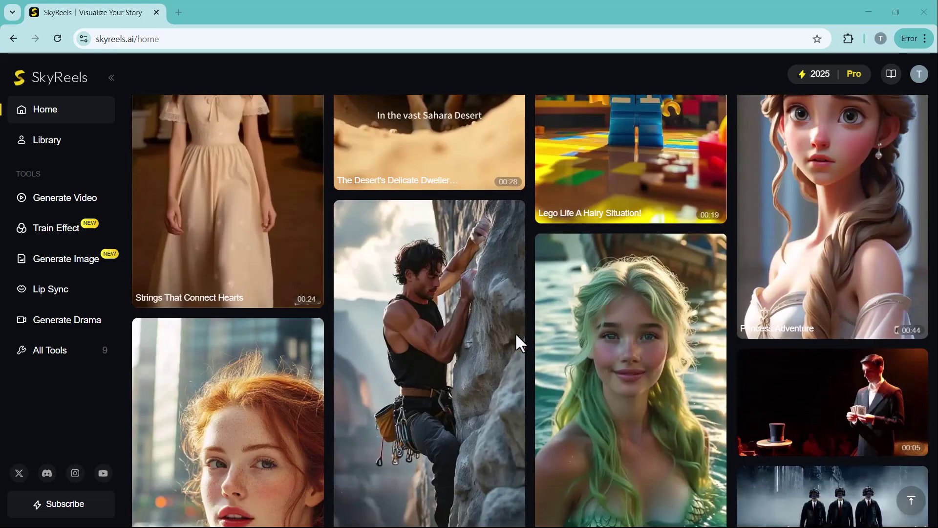
scroll(516, 335, down, 1)
scroll(515, 333, down, 1)
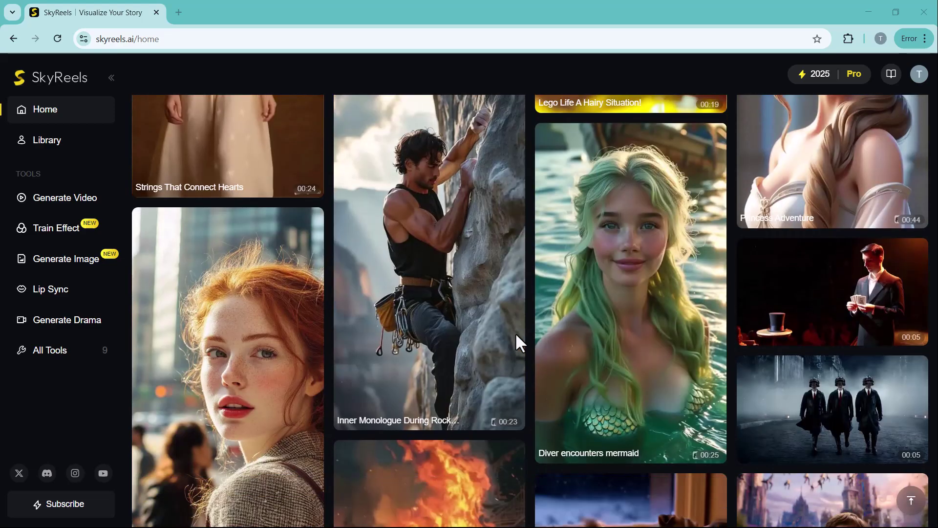
scroll(515, 333, down, 4)
scroll(515, 332, down, 5)
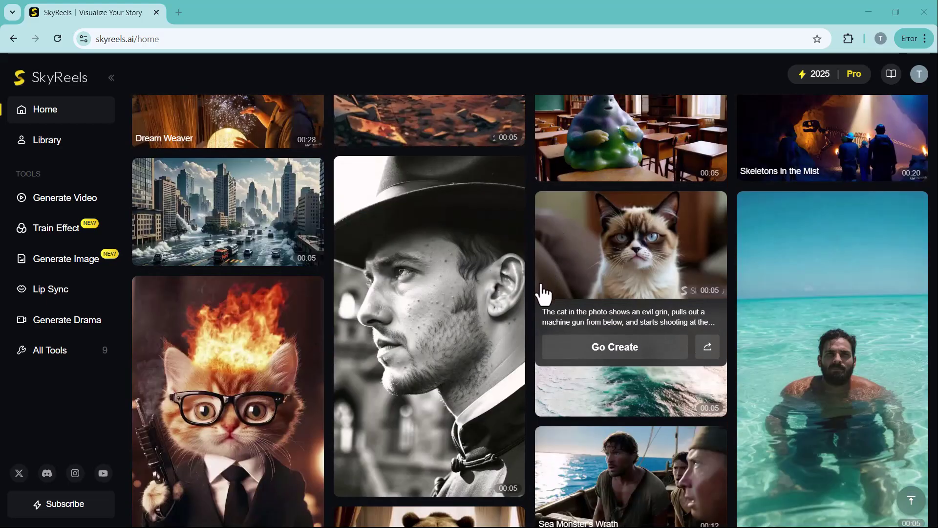
scroll(542, 293, down, 3)
scroll(544, 293, down, 1)
scroll(542, 293, down, 1)
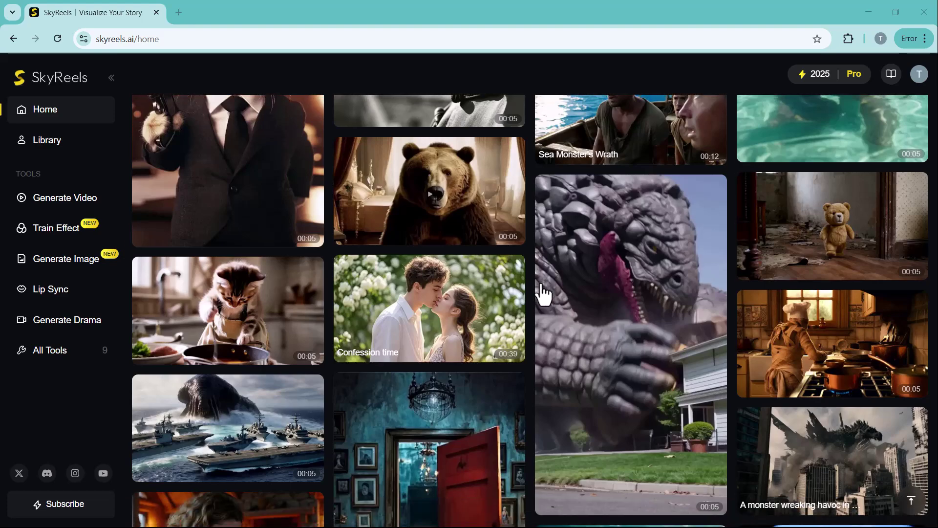
scroll(542, 294, down, 2)
scroll(543, 294, down, 3)
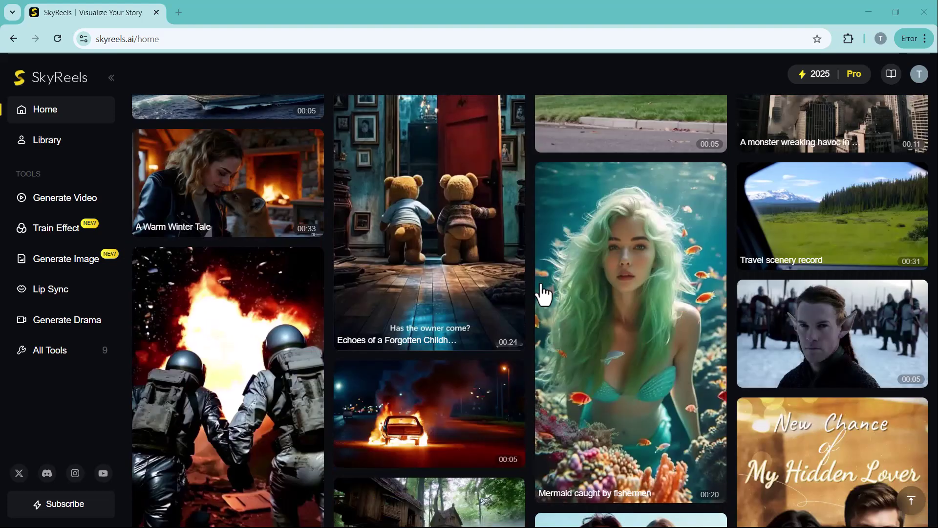
scroll(543, 293, down, 2)
scroll(543, 293, down, 1)
scroll(543, 293, down, 2)
scroll(542, 293, down, 1)
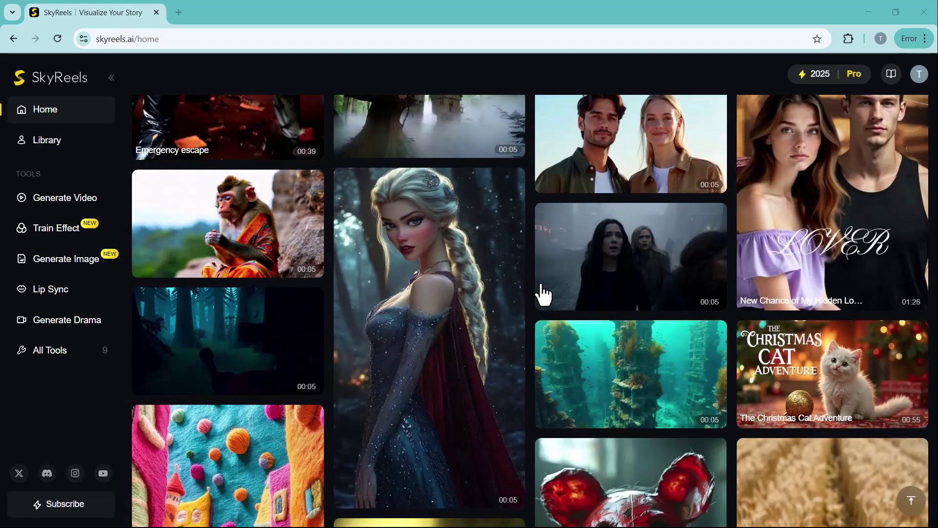
scroll(542, 293, down, 4)
scroll(542, 293, down, 1)
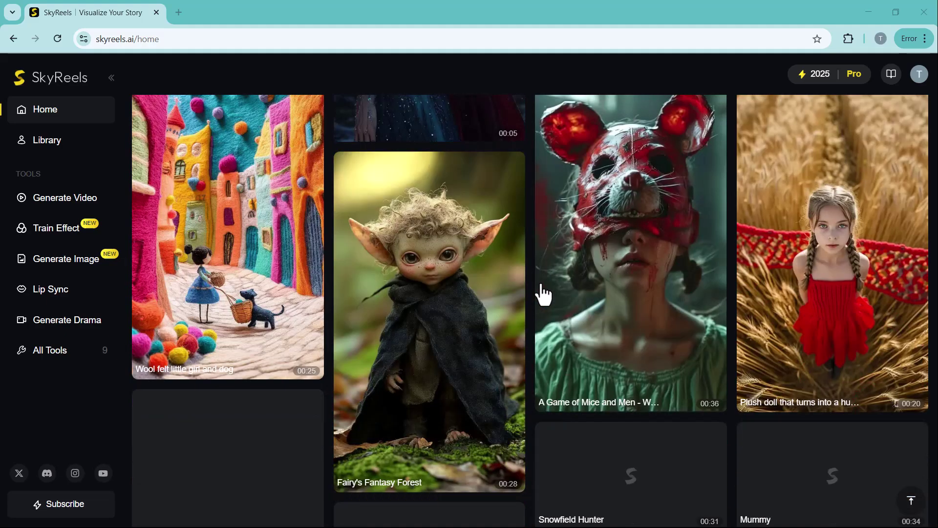
scroll(542, 294, up, 1)
scroll(542, 294, up, 3)
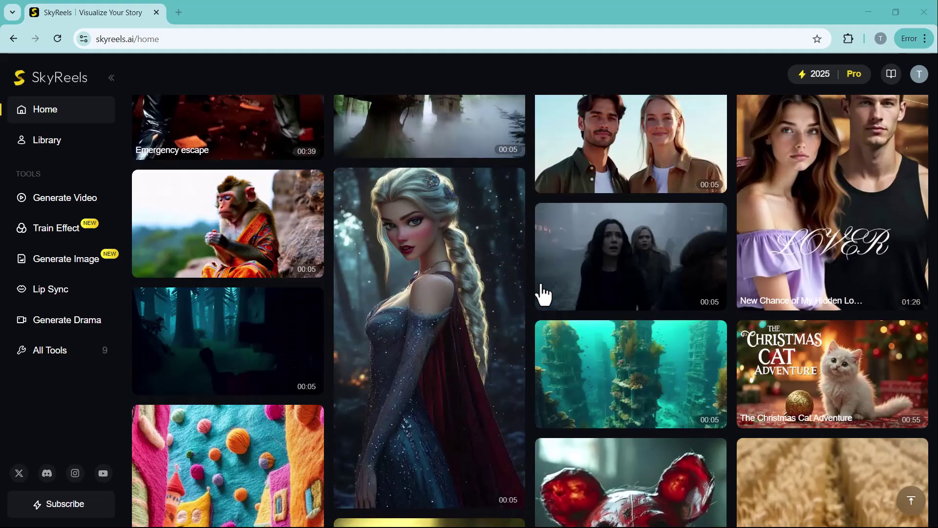
scroll(542, 293, up, 1)
scroll(542, 293, up, 2)
scroll(542, 293, up, 3)
scroll(542, 294, up, 3)
scroll(542, 293, up, 3)
scroll(542, 293, up, 3)
scroll(542, 293, up, 1)
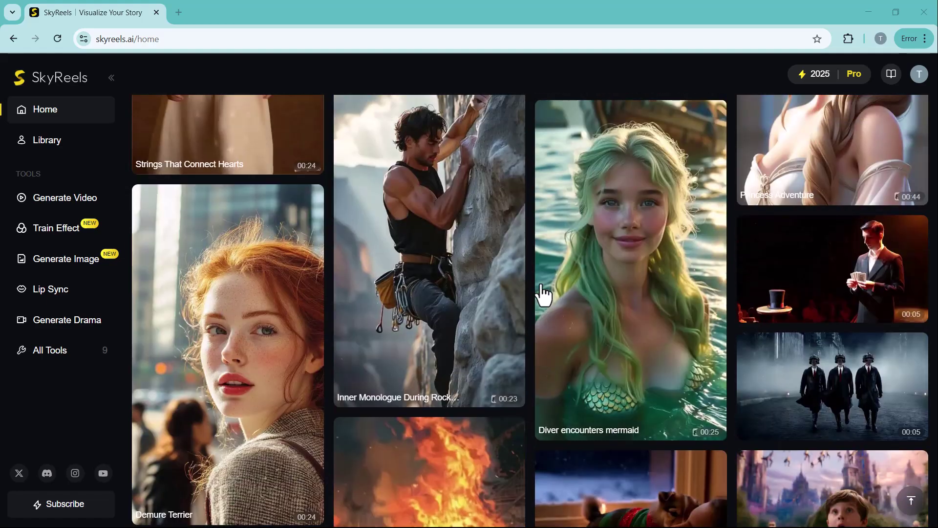
scroll(542, 293, up, 1)
scroll(542, 293, up, 3)
scroll(542, 294, up, 2)
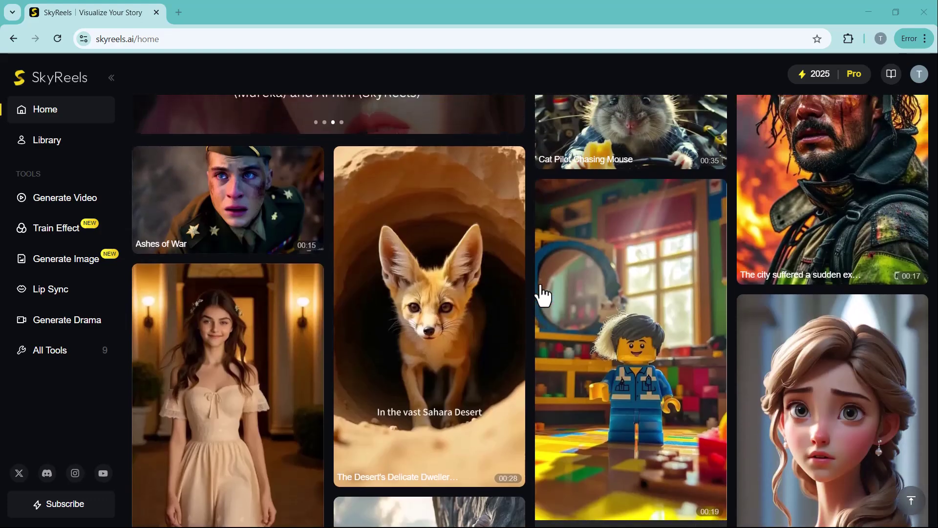
scroll(543, 293, up, 4)
scroll(542, 294, up, 3)
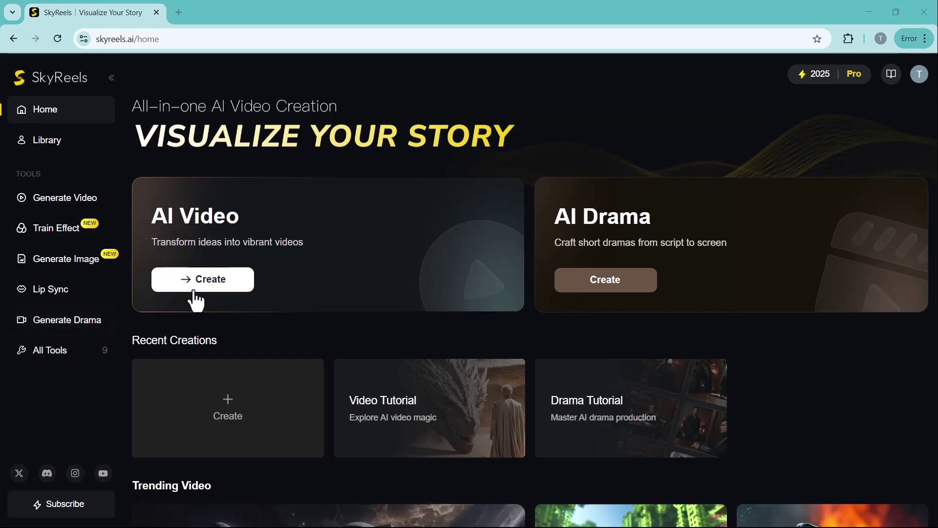
Paste the butterflies-over-a-vibrant-flower-garden prompt into the text-to-video creator
click(198, 279)
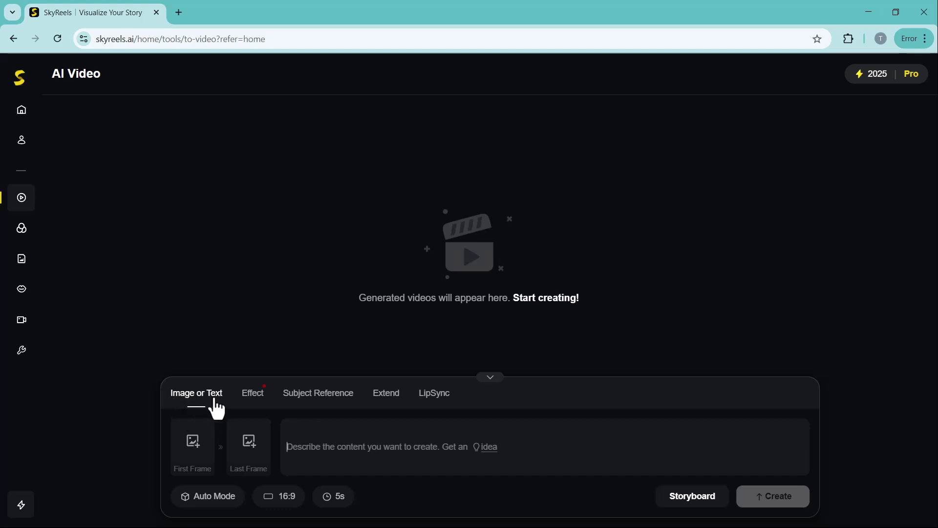
click(252, 392)
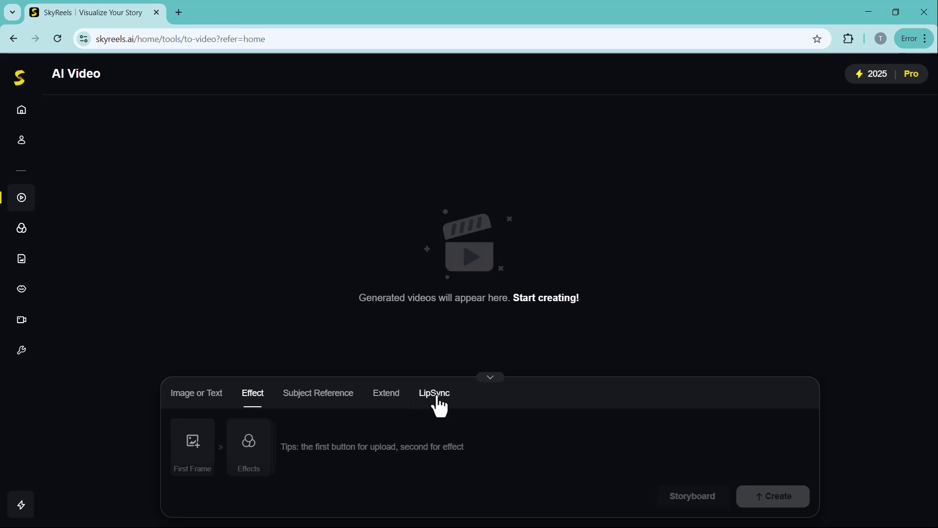
click(204, 395)
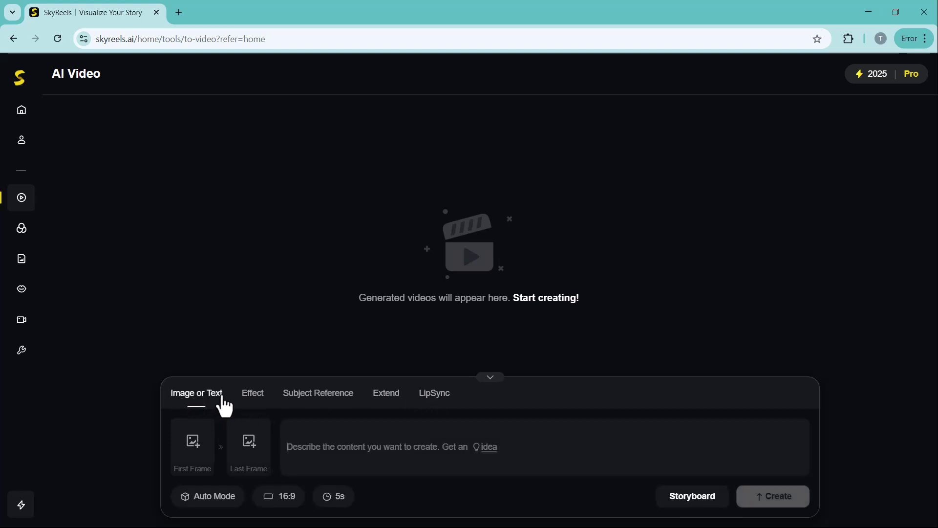
text("Butterflies flying over a vibrant flower garden, close-up shots, soft dreamy light.")
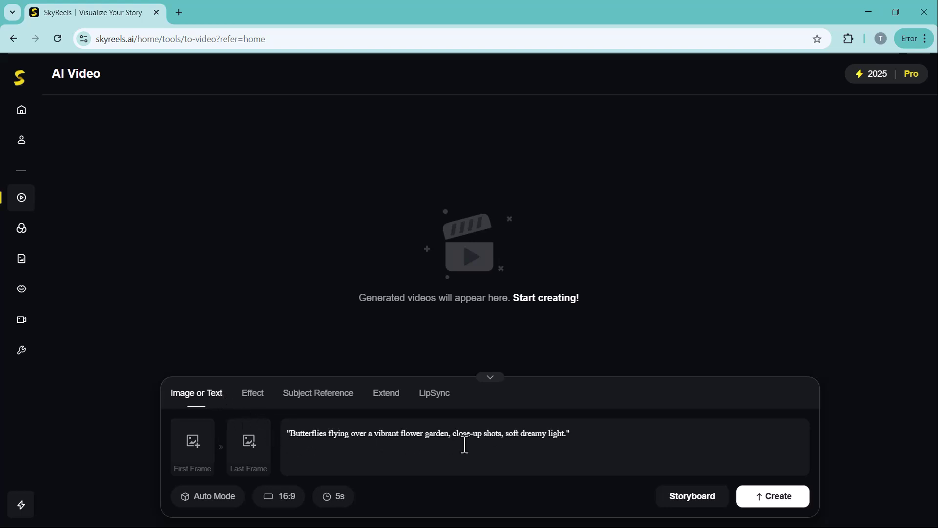
Keep the default generation mode and 16:9 ratio, and set the duration to 10 seconds
click(202, 496)
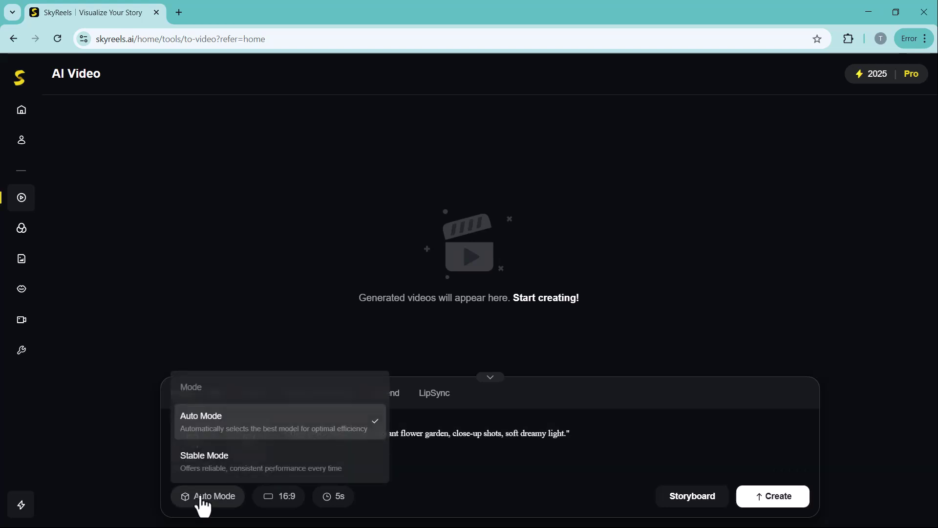
click(215, 434)
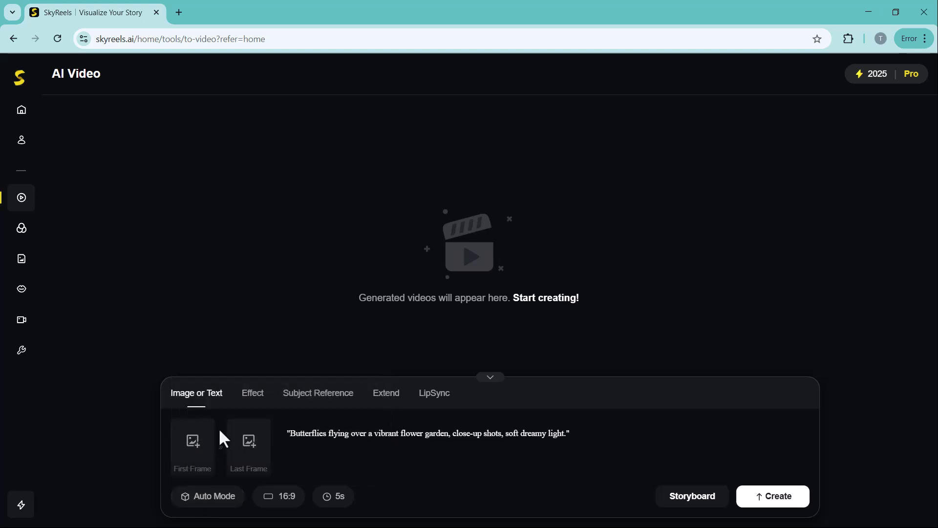
click(278, 506)
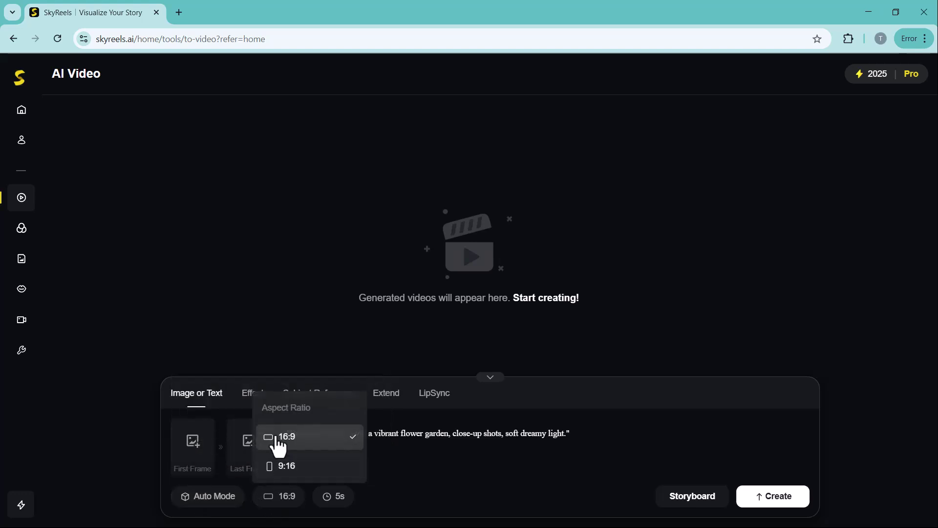
click(336, 505)
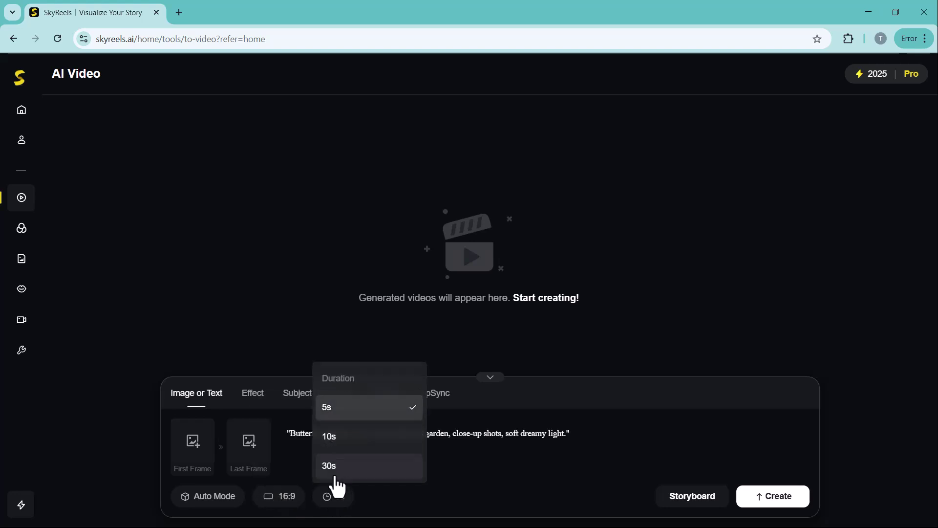
click(341, 442)
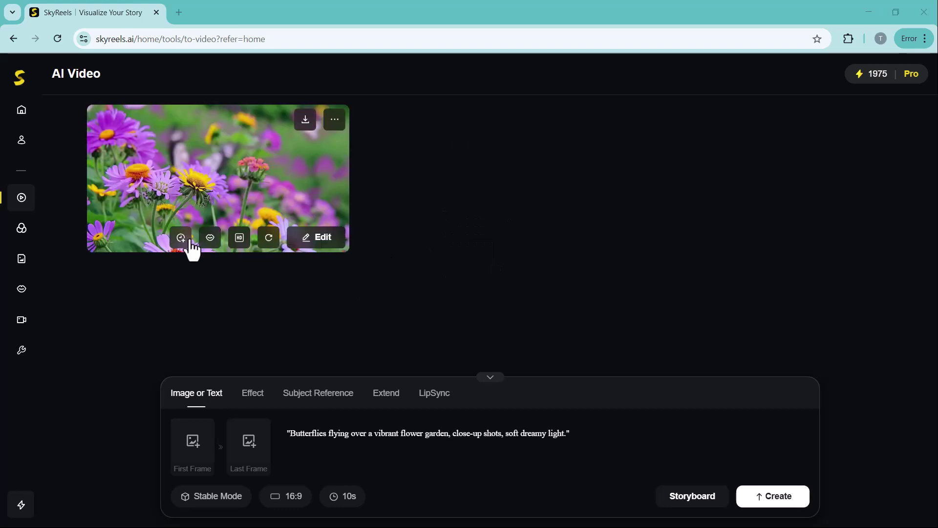
Preview the flower video, then generate and watch the Iron Man repulsor-blast city video
click(245, 174)
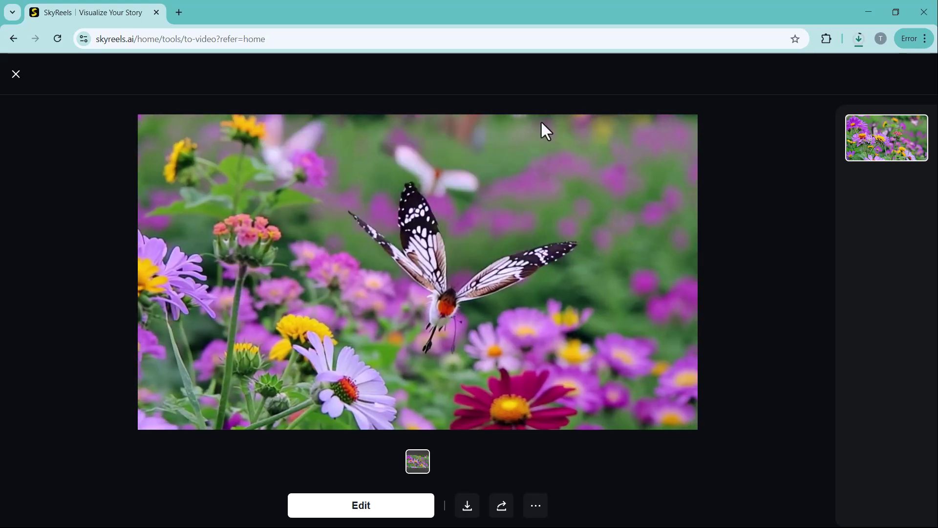
key(Escape)
click(305, 439)
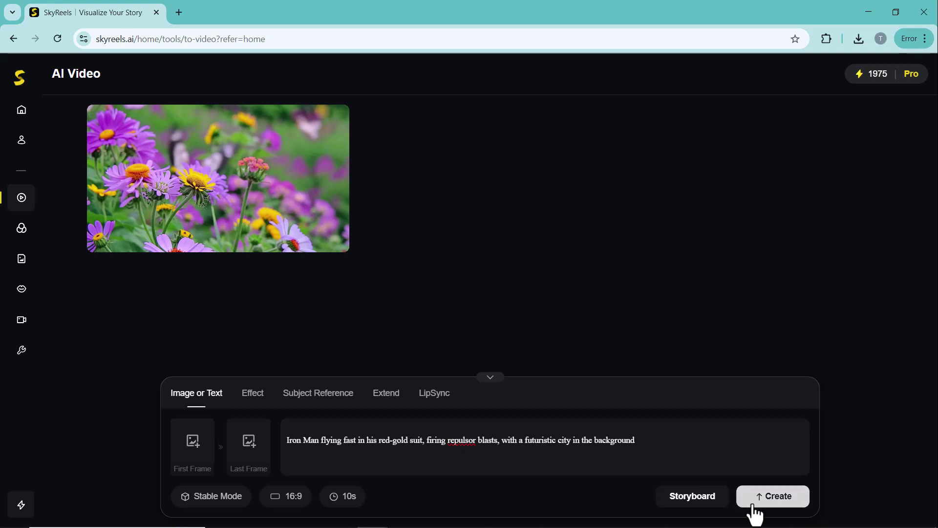
click(772, 498)
click(268, 172)
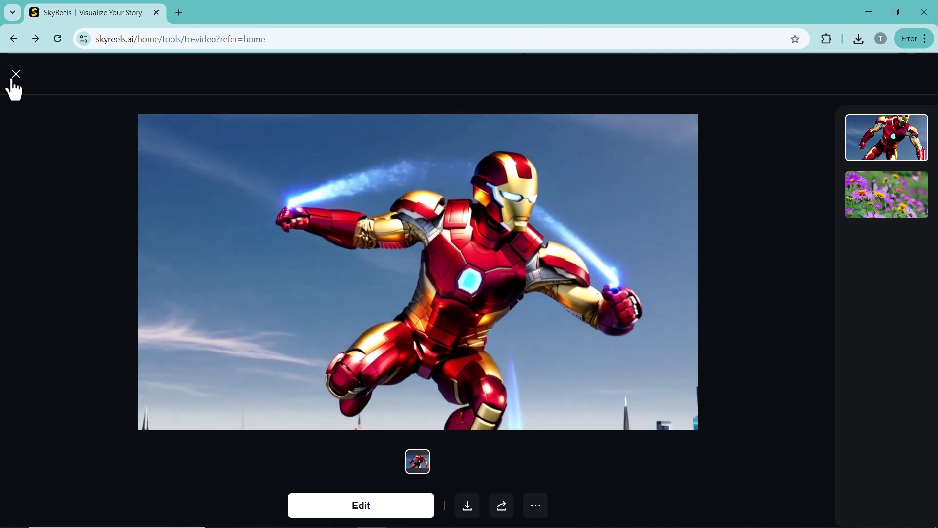
Generate a 30-second girl-dancing-in-rain-under-a-streetlight video and watch the result
click(16, 75)
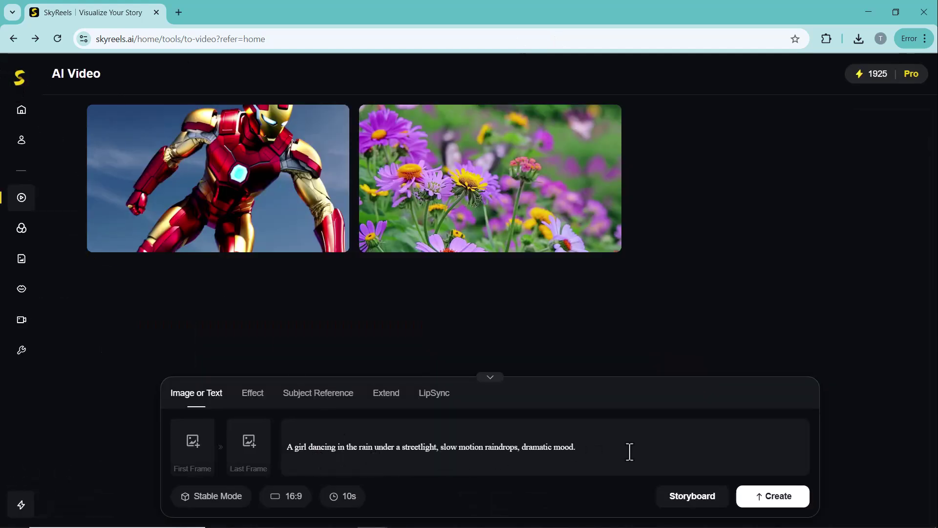
click(343, 495)
click(213, 495)
click(268, 433)
click(287, 503)
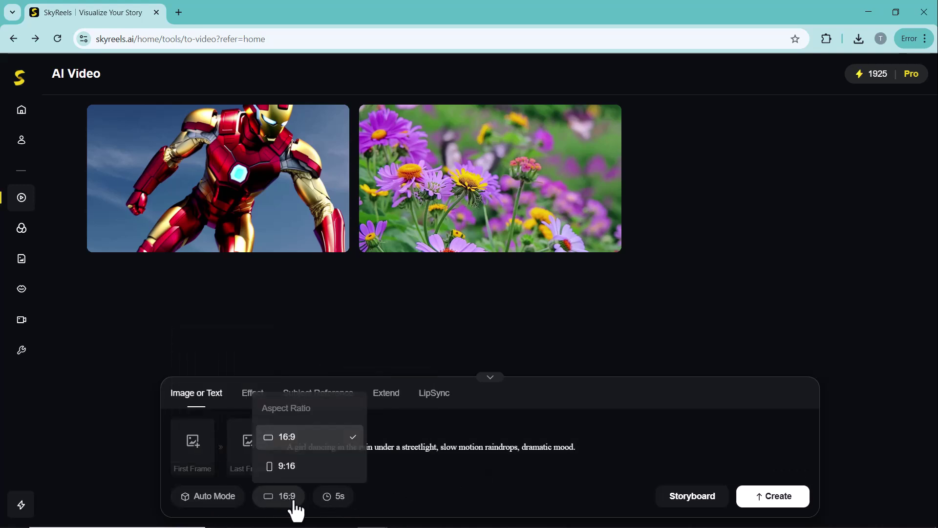
click(332, 504)
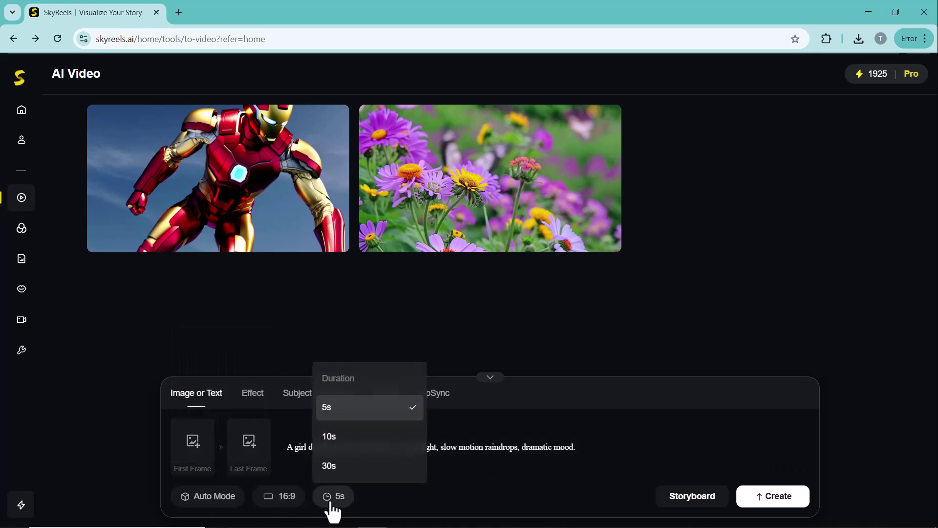
click(342, 468)
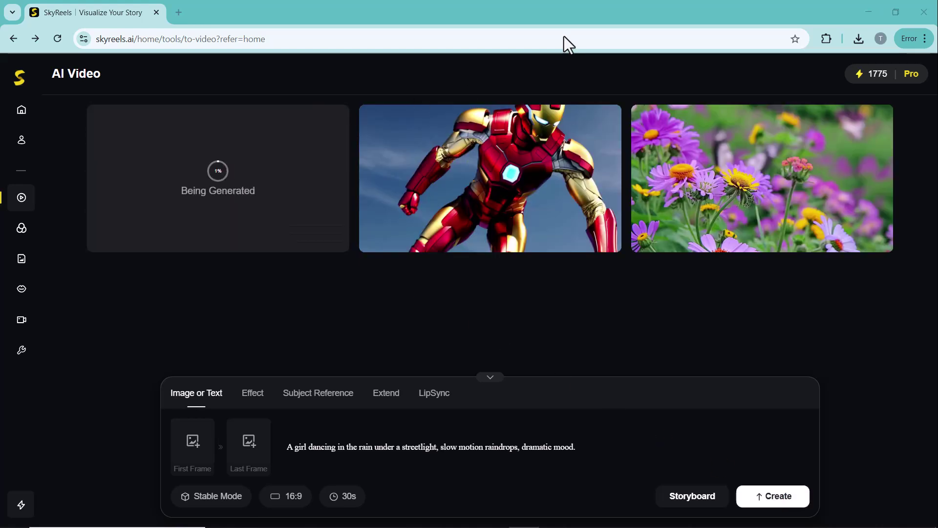
click(224, 165)
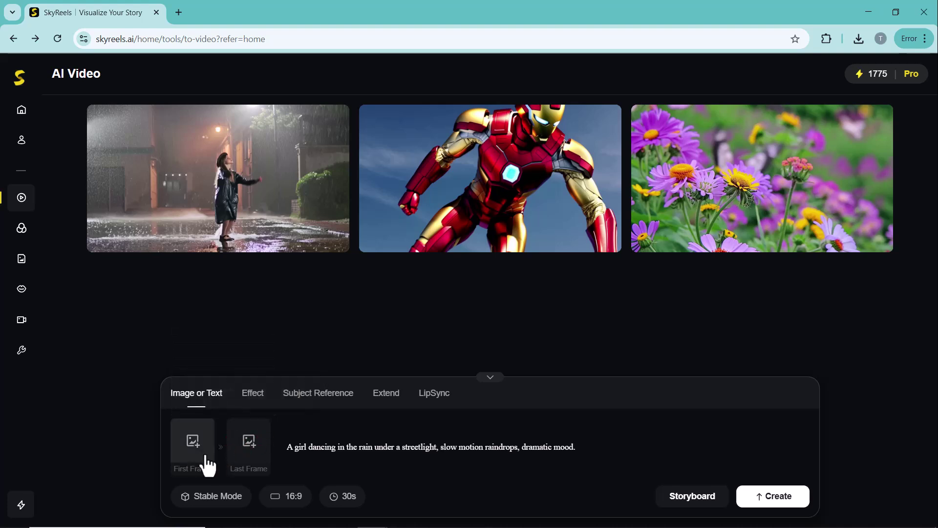
mouse_move(192, 445)
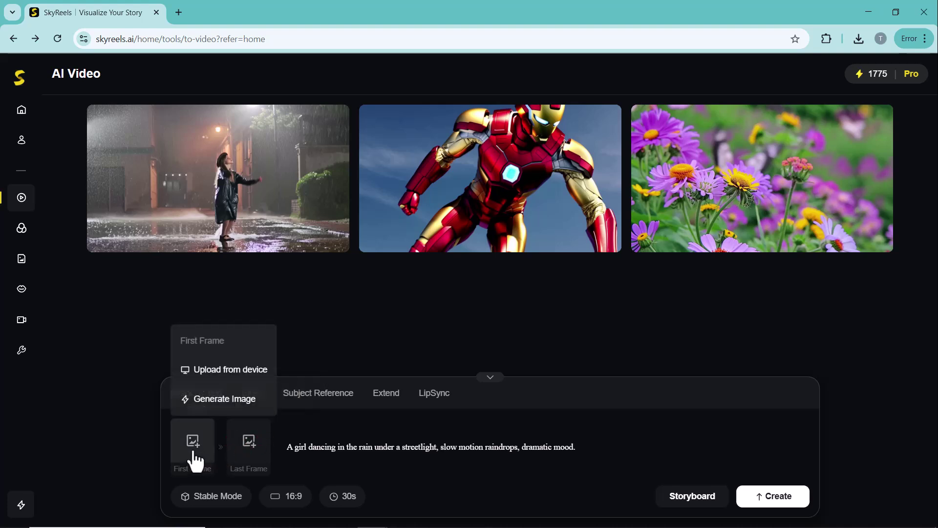
Generate 16:9 lion-on-a-rocky-hill-at-twilight images in Inspire Vision mode with the Realistic style
click(208, 399)
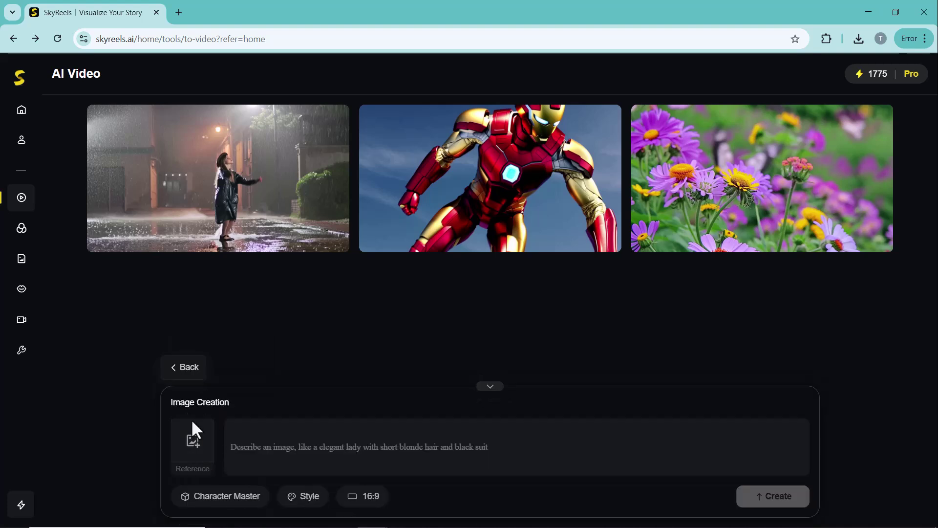
click(329, 461)
text(A majestic lion standing on a rocky hill under the twilight sky, wind blowing through his mane, cinematic epic feel)
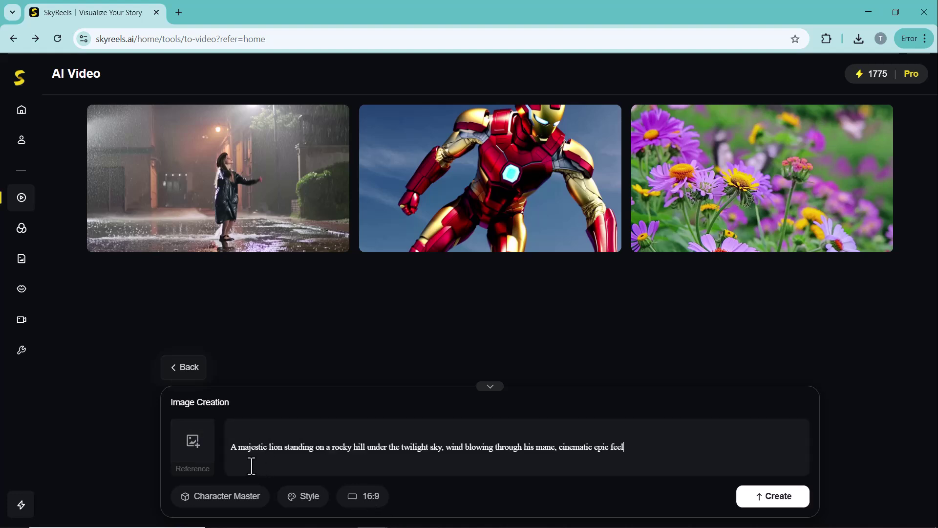
click(223, 497)
click(206, 420)
click(293, 494)
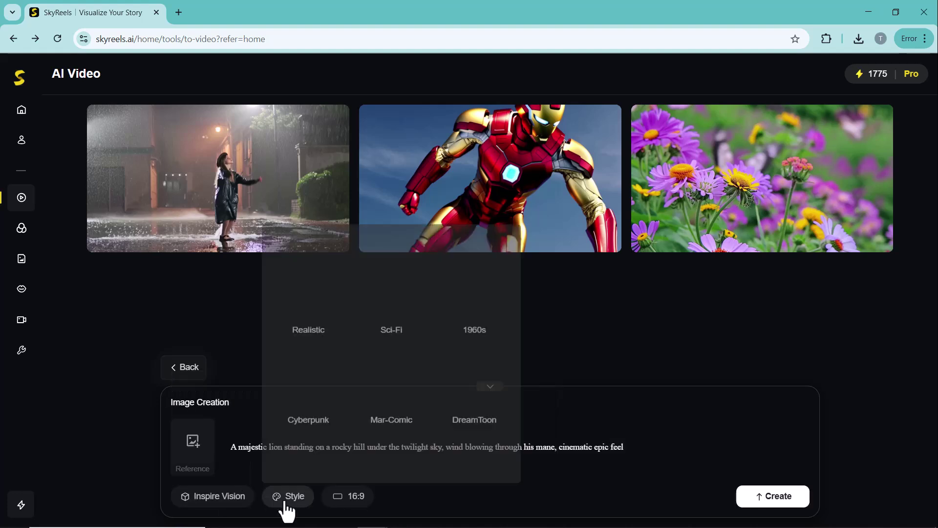
scroll(308, 430, down, 1)
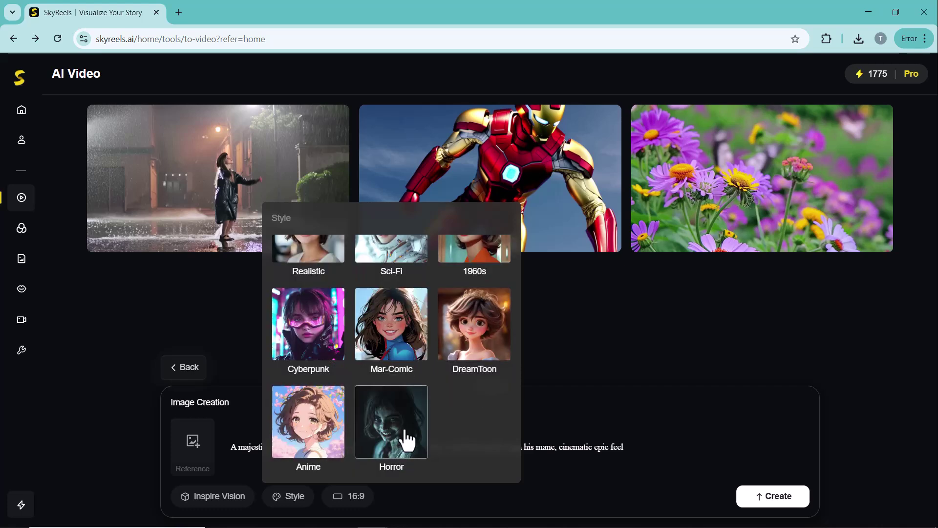
scroll(407, 440, up, 1)
click(304, 293)
click(381, 506)
click(377, 438)
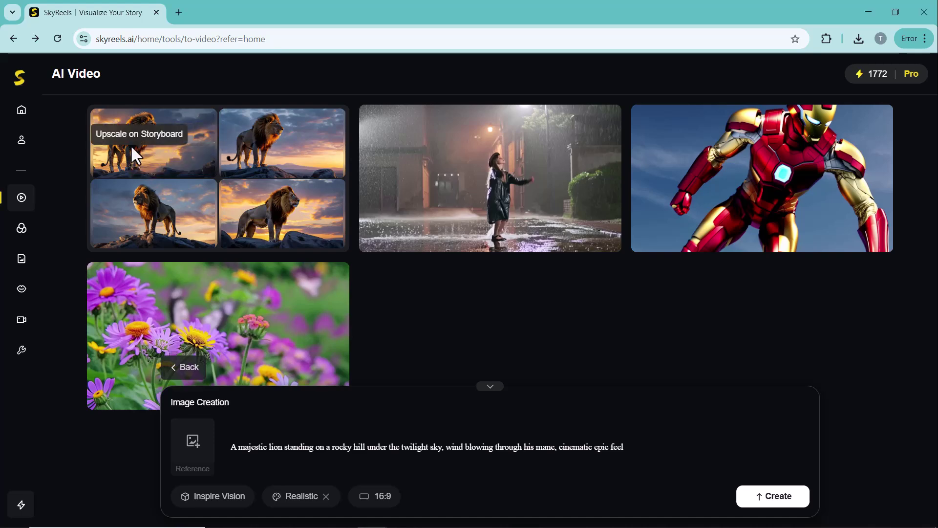
Inspect a lion image enlarged, then start a storyboard from it
click(130, 145)
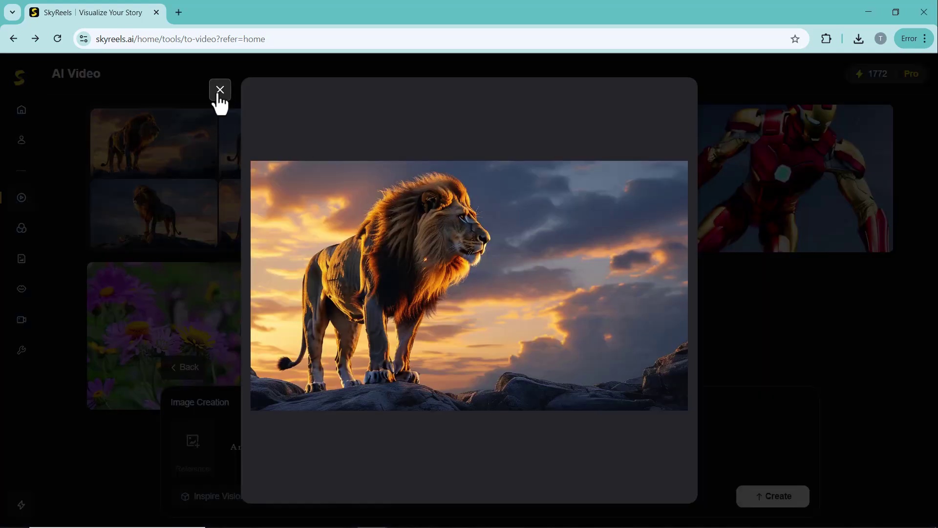
click(219, 91)
click(339, 194)
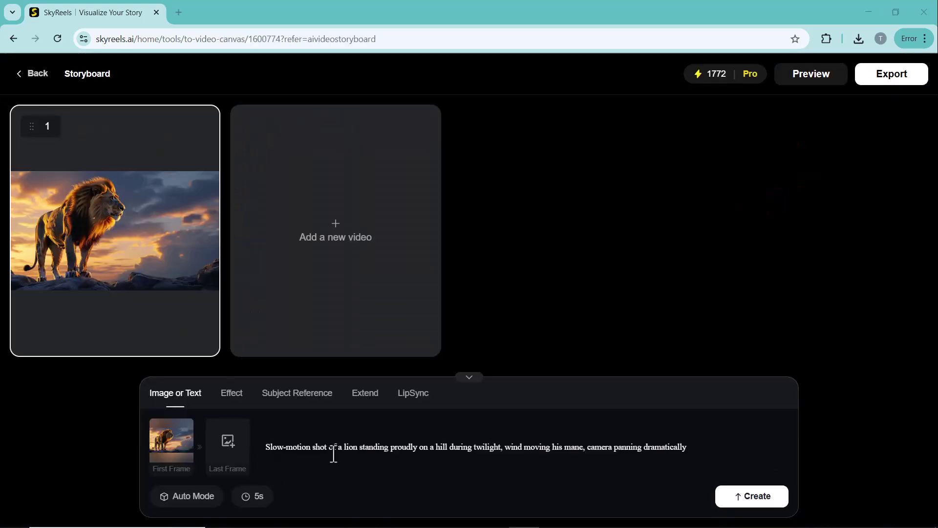
Create a 10-second Stable Mode video from the lion storyboard frame
click(185, 499)
click(253, 496)
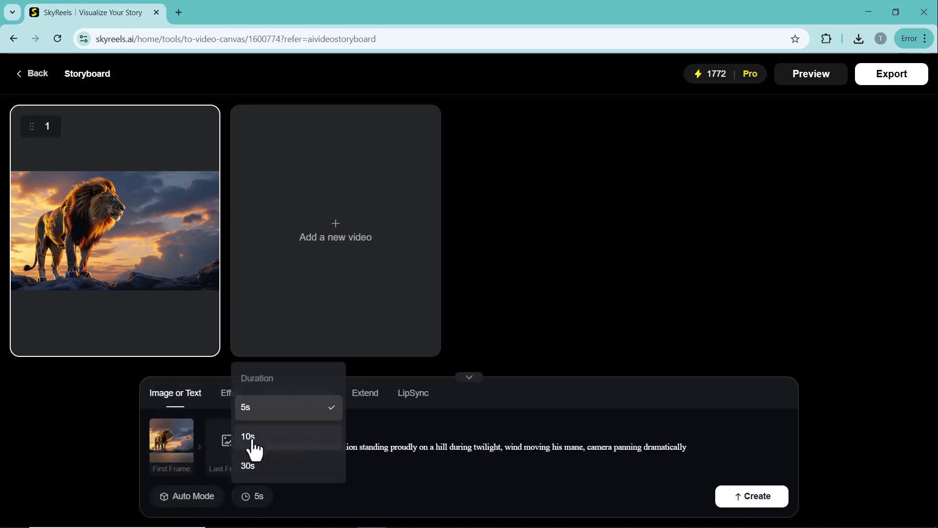
click(249, 443)
click(765, 504)
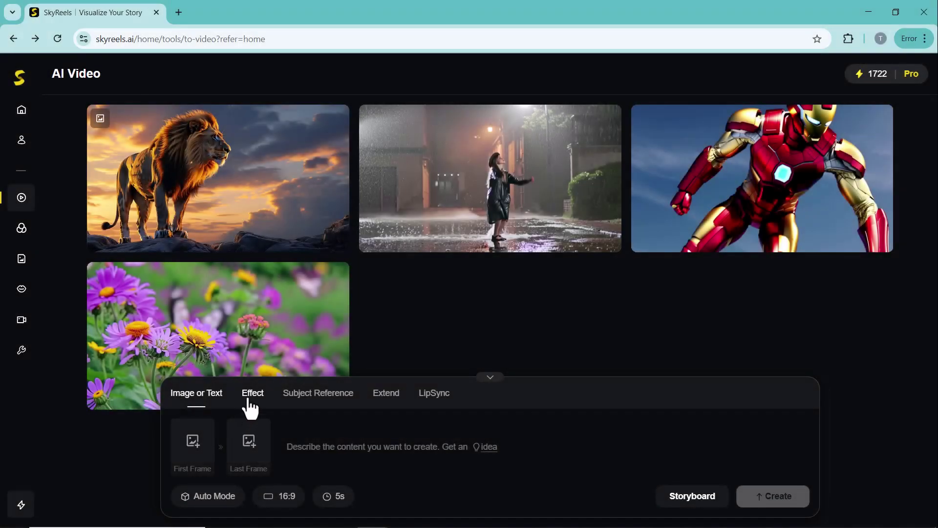
Choose the Show Muscles effect and upload and crop the smiling man's photo as the first frame
click(251, 397)
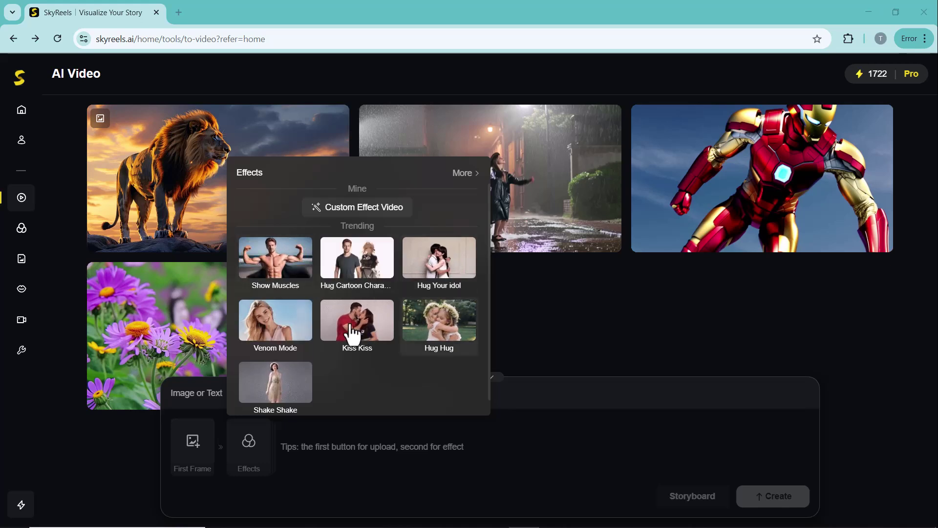
click(266, 267)
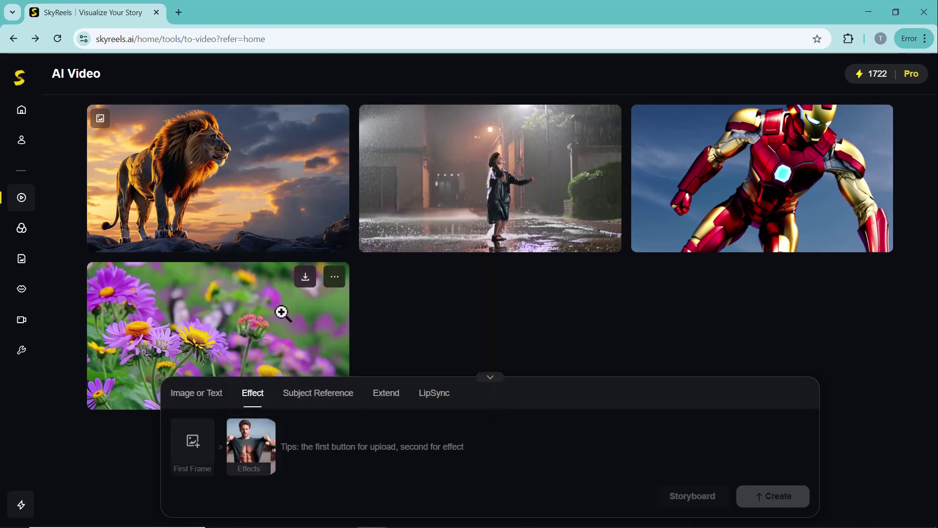
click(193, 443)
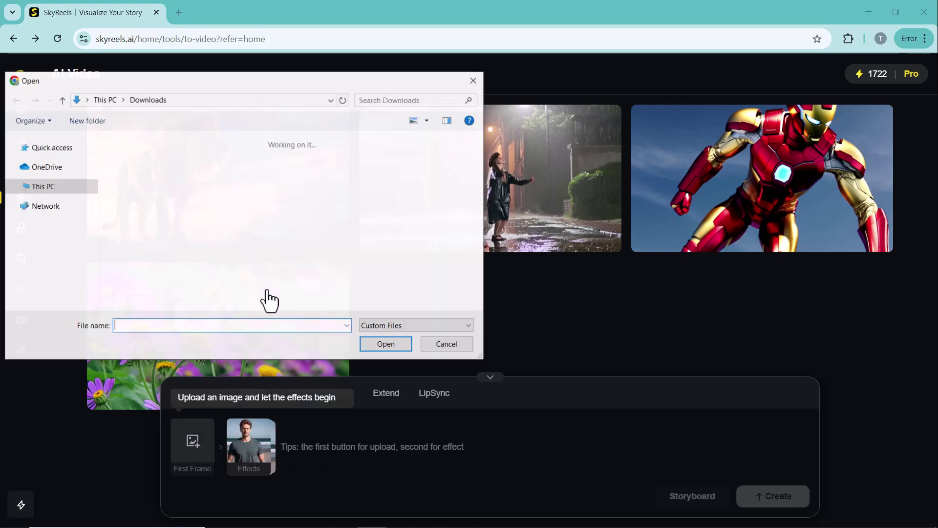
click(359, 238)
click(387, 343)
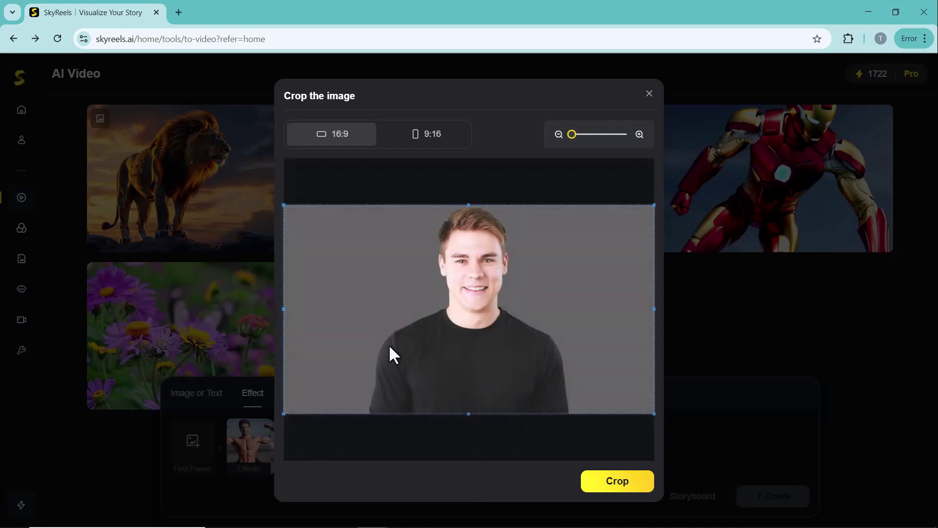
click(617, 480)
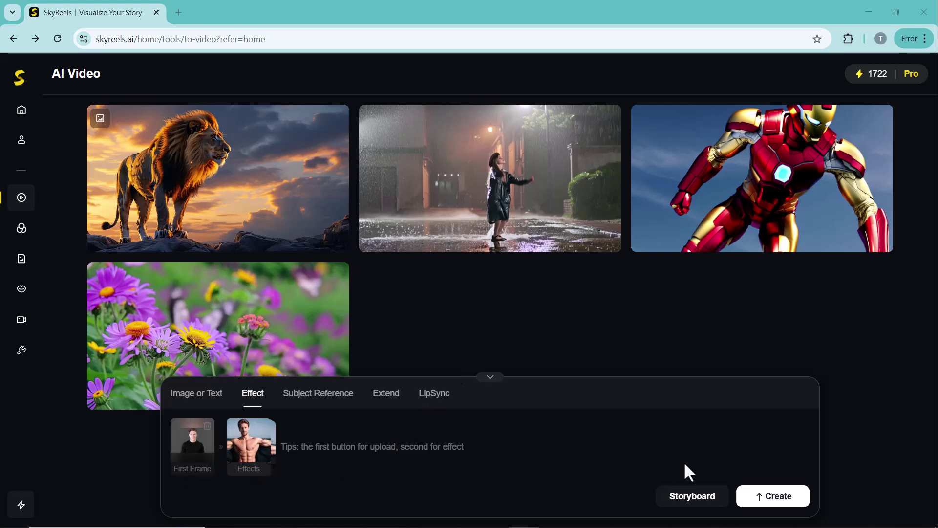
Generate the Show Muscles video and play it full-screen
click(806, 505)
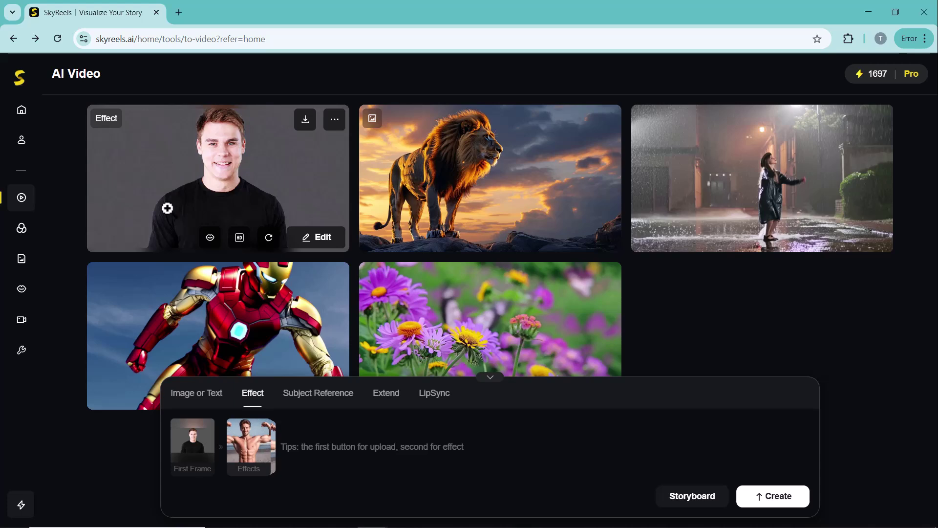
click(167, 208)
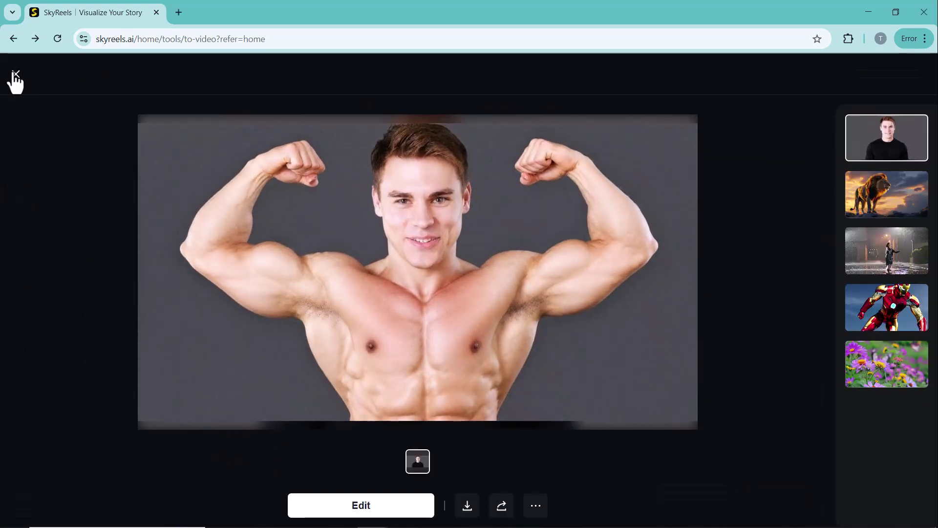
click(15, 74)
Select the old-man-reading-newspaper clip from saved assets for extension
click(391, 407)
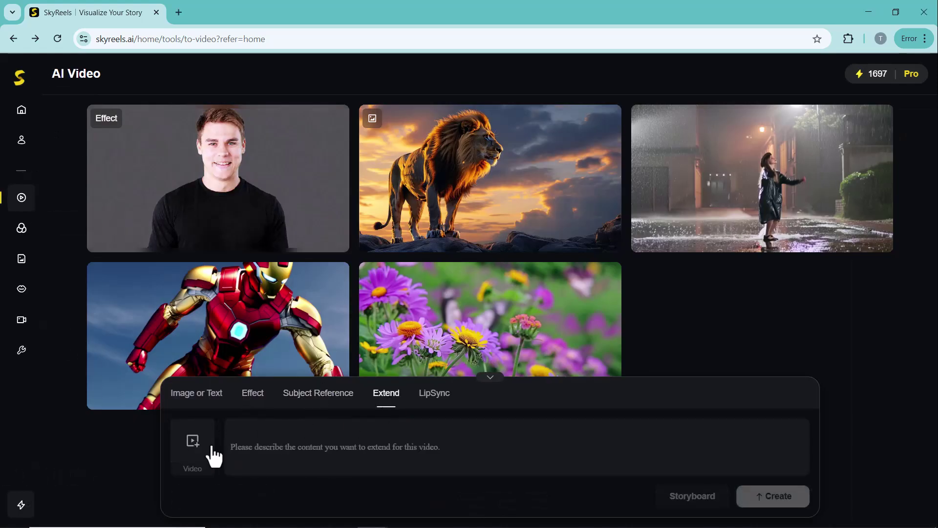
click(192, 439)
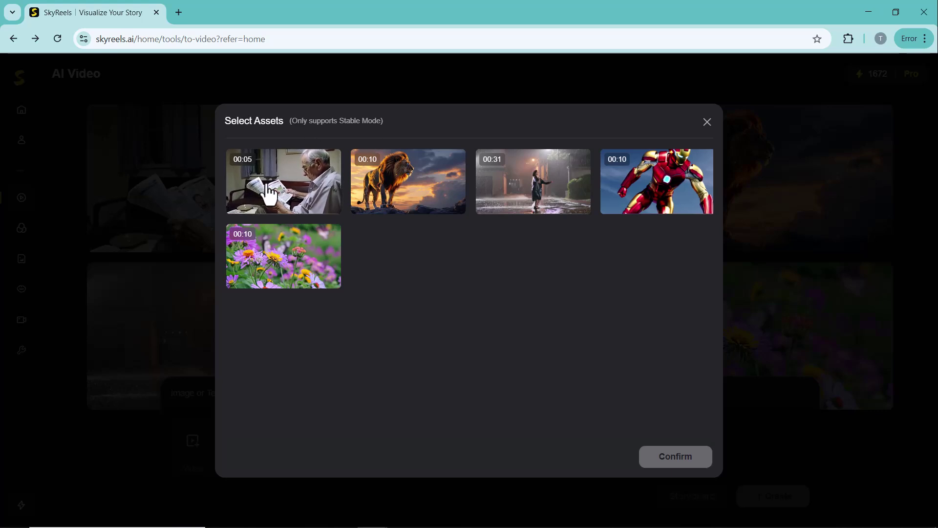
click(270, 191)
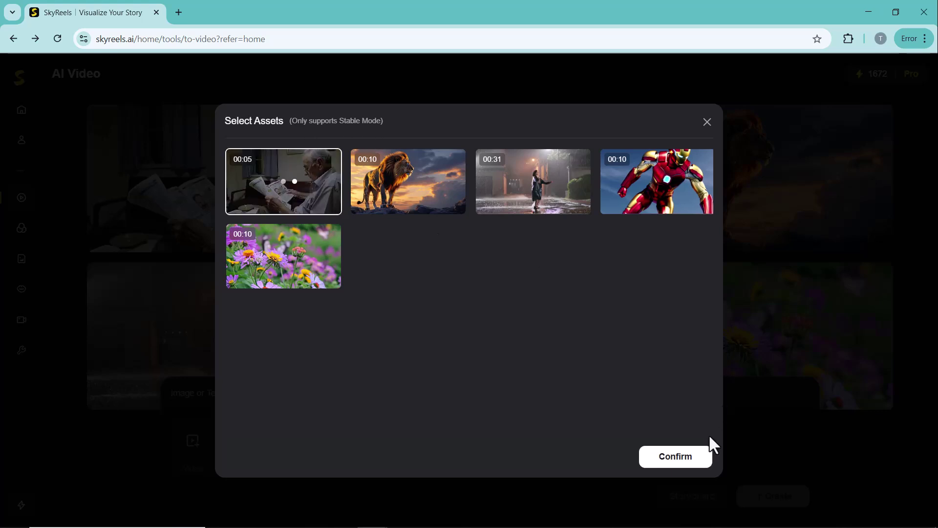
click(675, 457)
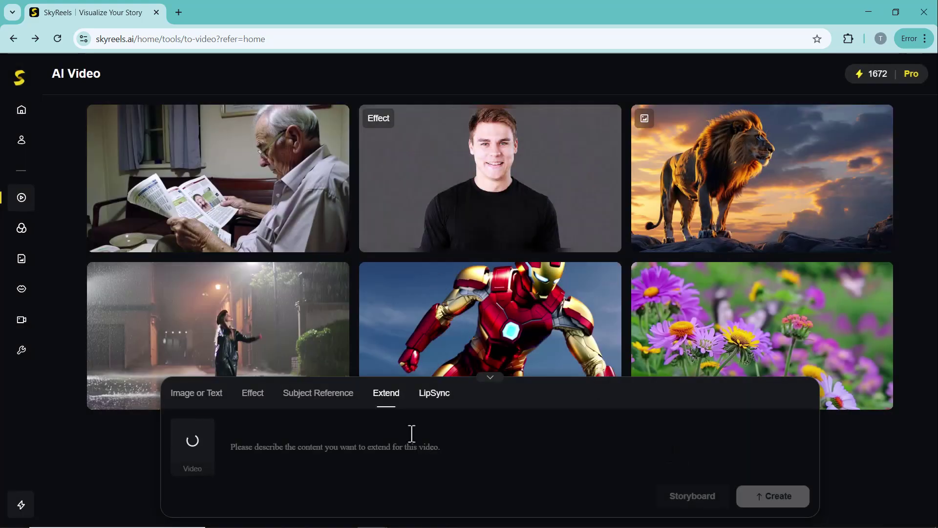
Generate the extension with the old man laughing and watch it
click(299, 450)
text(old man laughing while reading newspa)
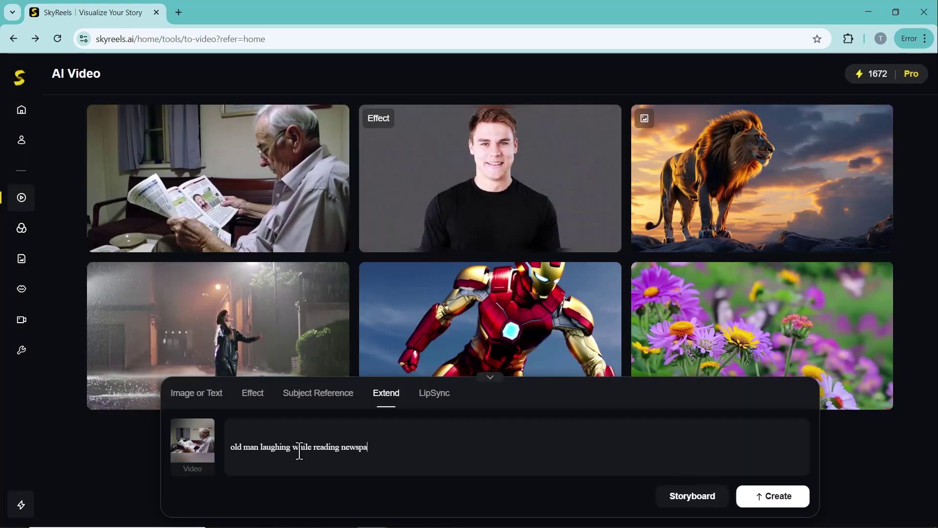
text(per)
click(770, 501)
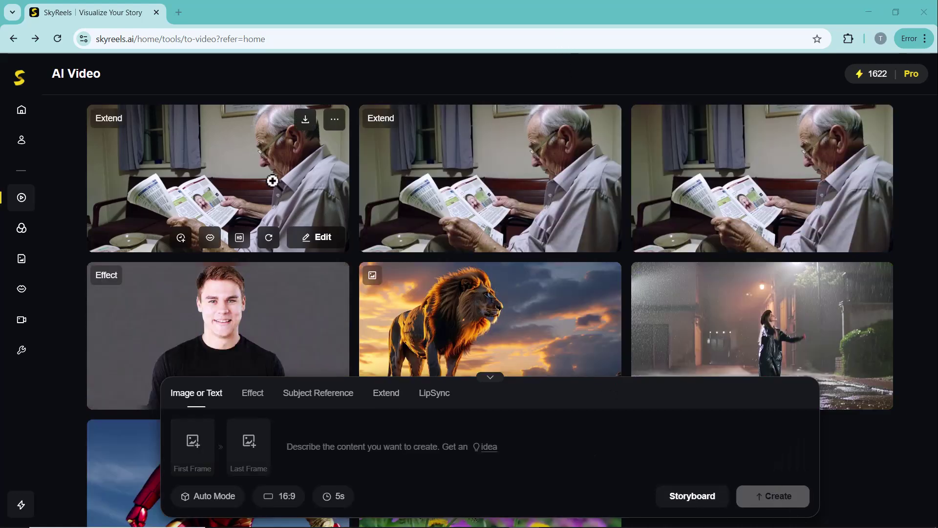
click(194, 184)
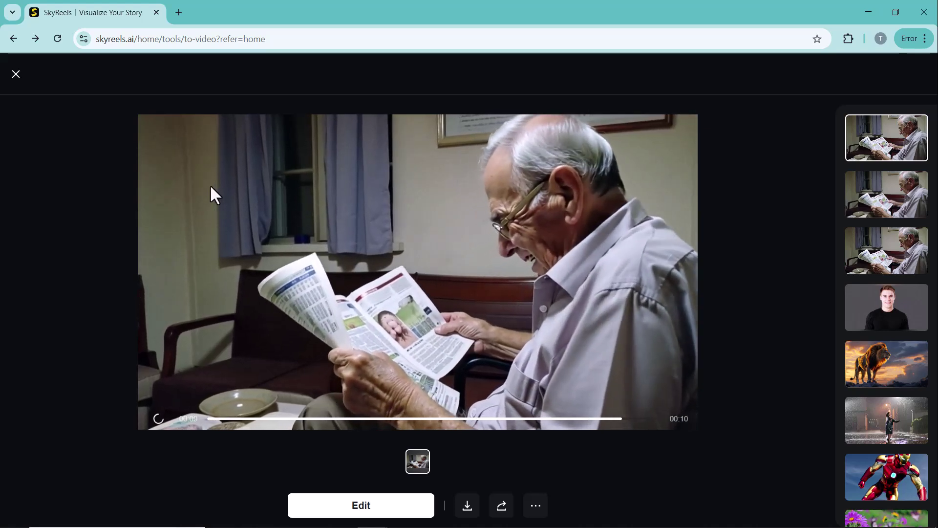
Add the doctor video as the lip-sync source
key(Escape)
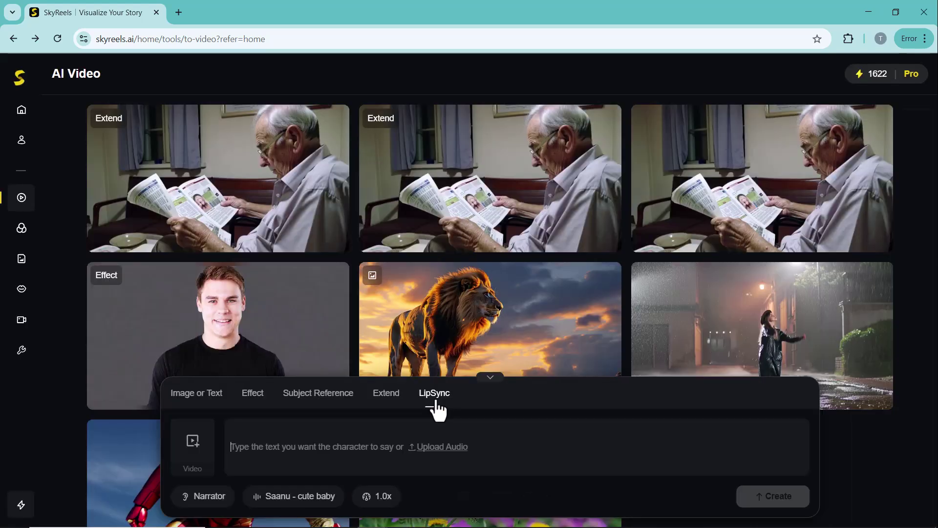
click(198, 456)
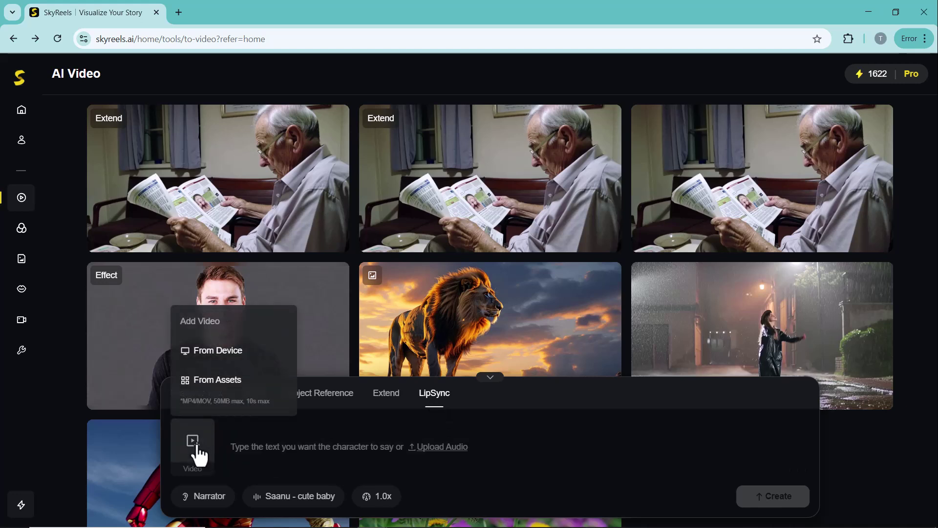
click(218, 360)
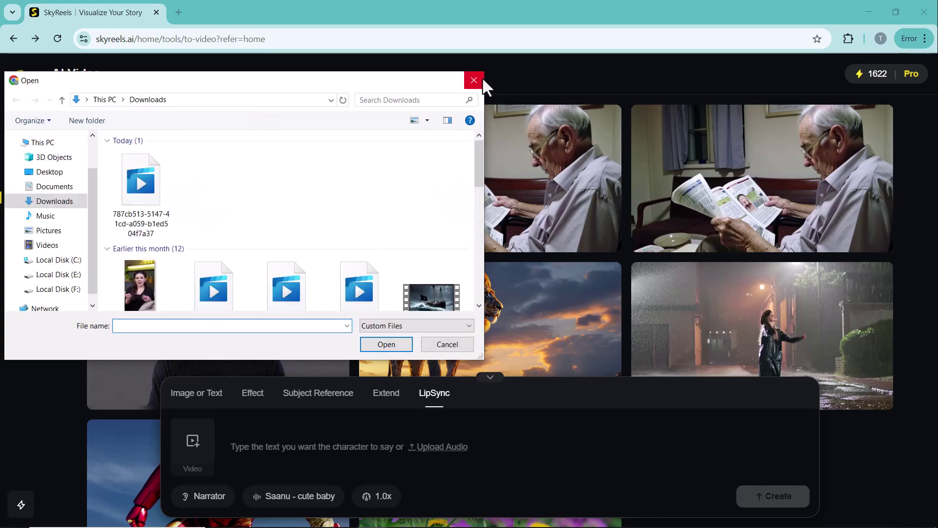
click(480, 77)
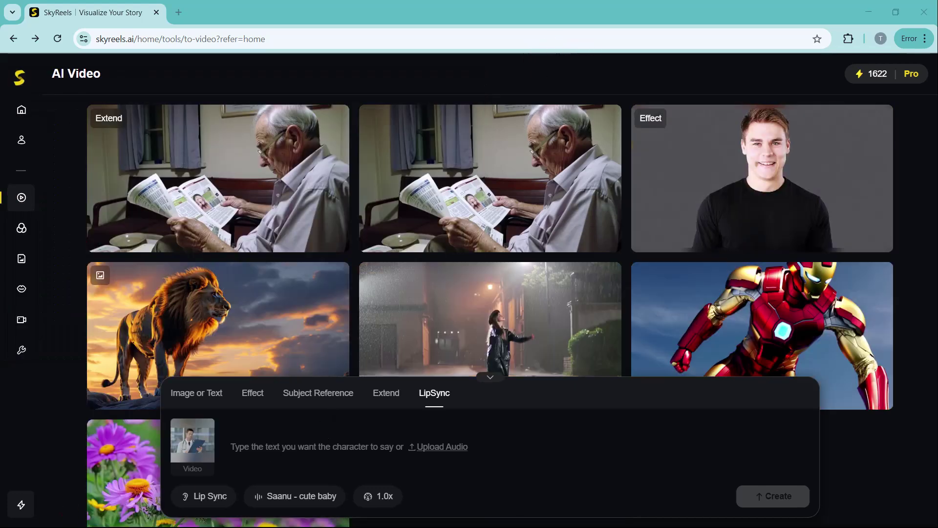
Paste the doctor's test-results and better-than-expected-recovery line, and browse voice types
click(285, 449)
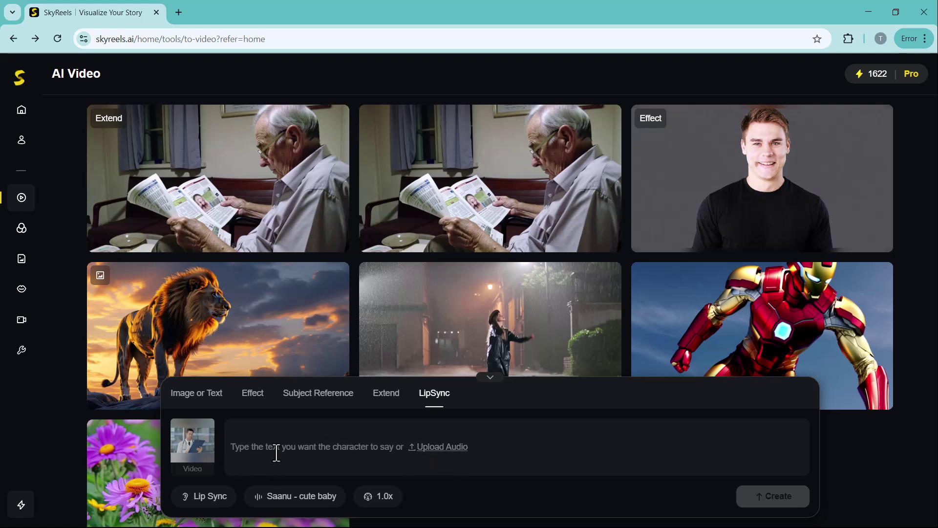
text(After reviewing your test results carefully, I’m happy to inform you that your recovery is going better than expected. Just keep following the treatment plan.)
click(203, 496)
Keep the Lip Sync voice type and choose the middle-aged Arlan voice
click(204, 467)
click(293, 502)
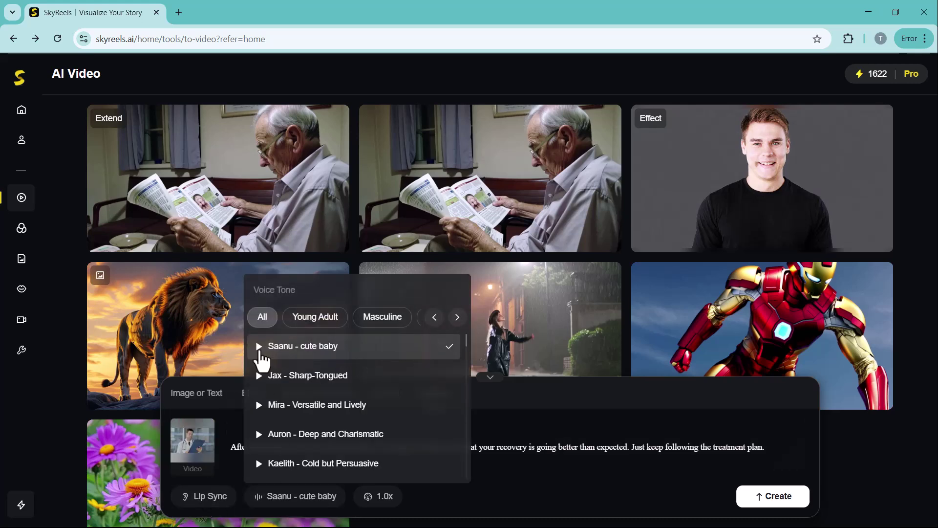
click(350, 322)
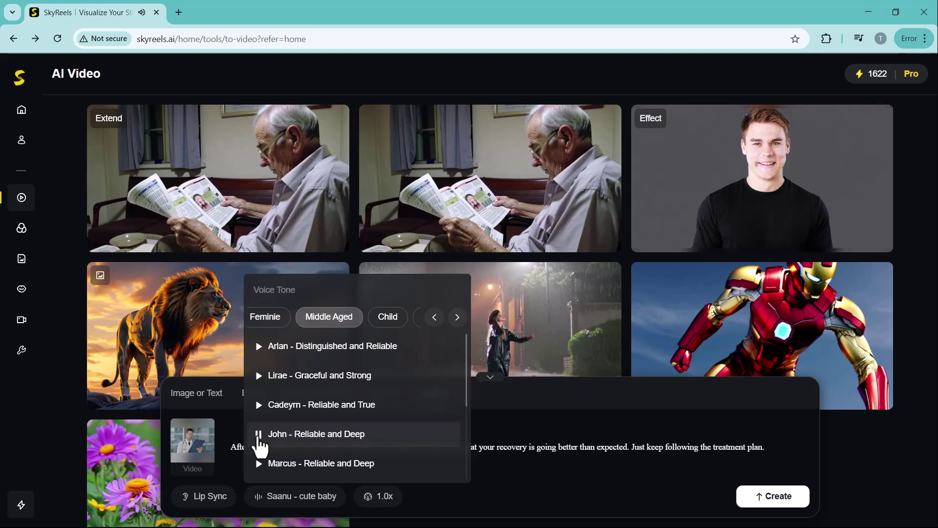
click(295, 355)
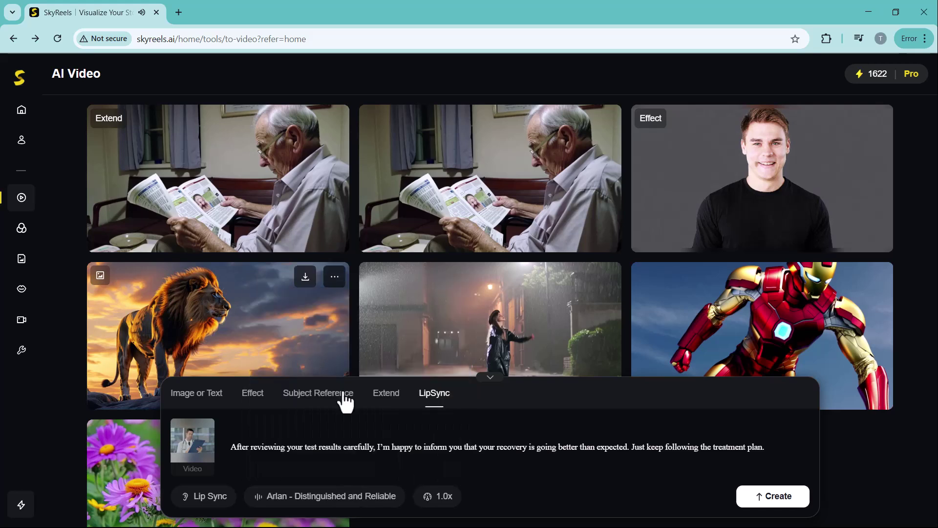
Generate the lip-synced doctor video and return to the home page
click(760, 503)
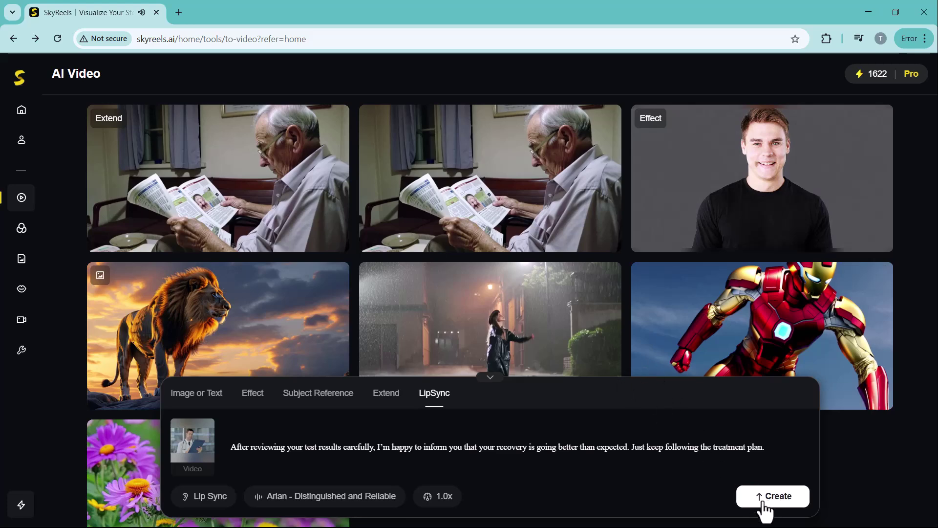
click(764, 505)
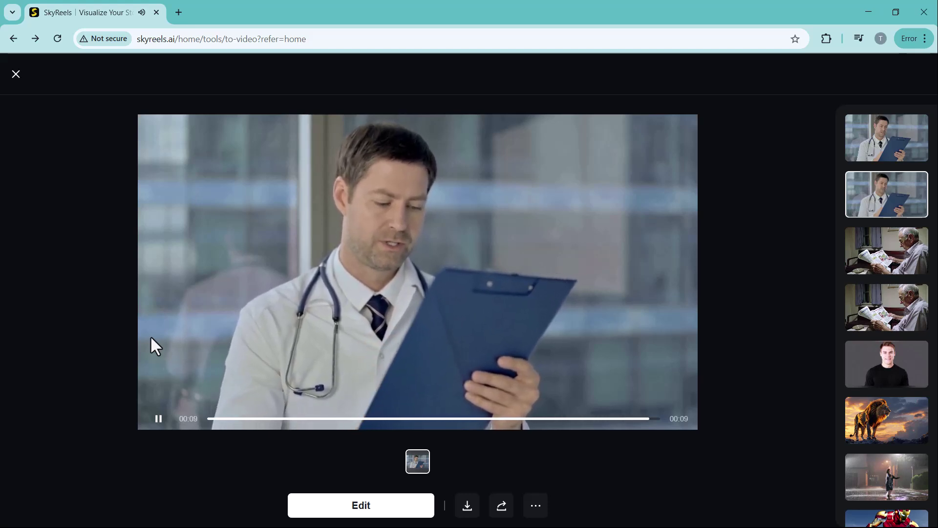
click(16, 74)
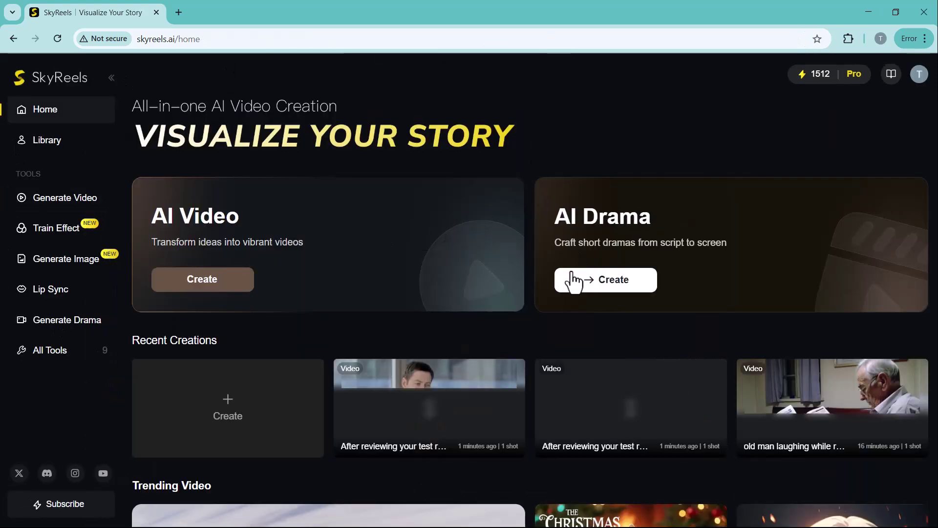
Start an AI Drama project from The Burden of Wealth inspiration template and generate its script
click(563, 282)
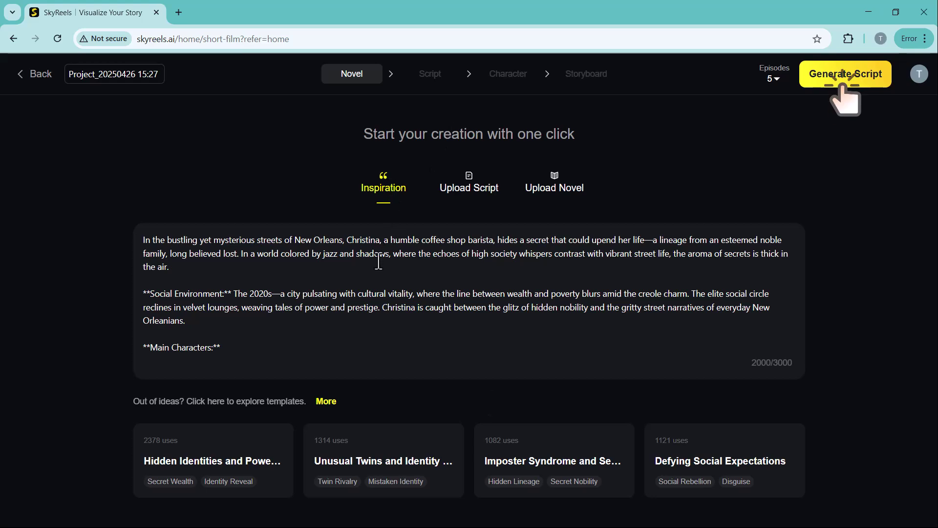
click(469, 188)
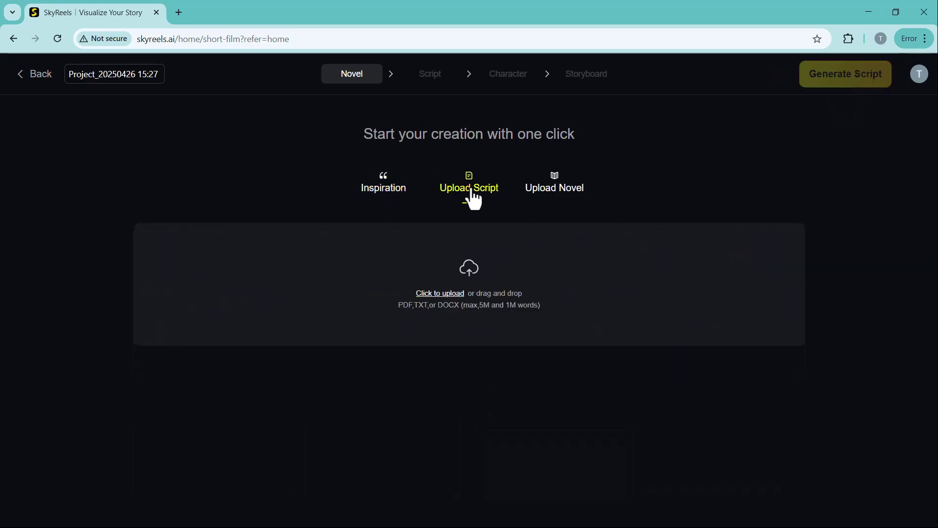
click(557, 188)
click(385, 188)
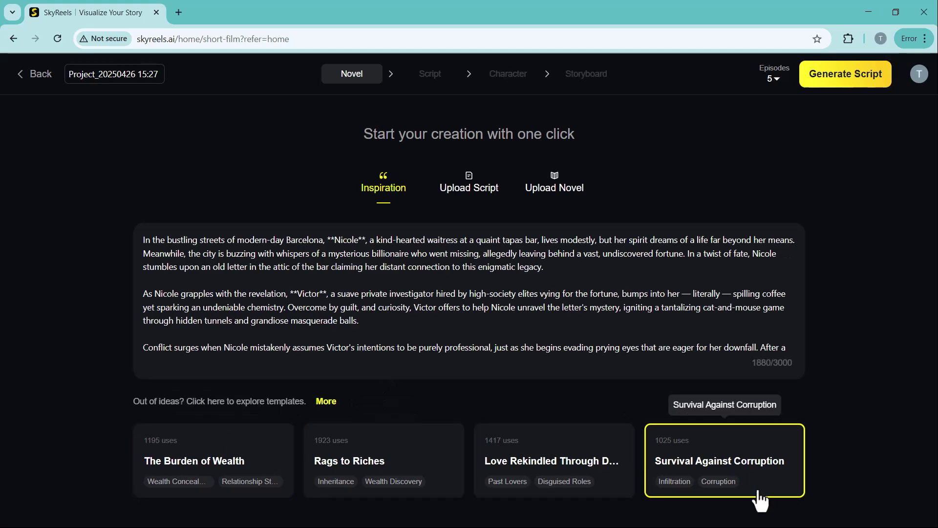
click(209, 466)
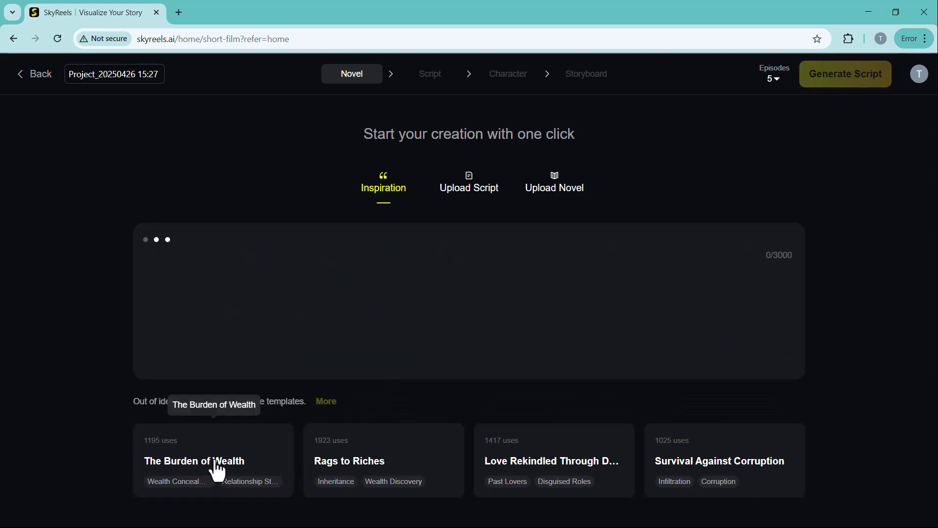
click(865, 83)
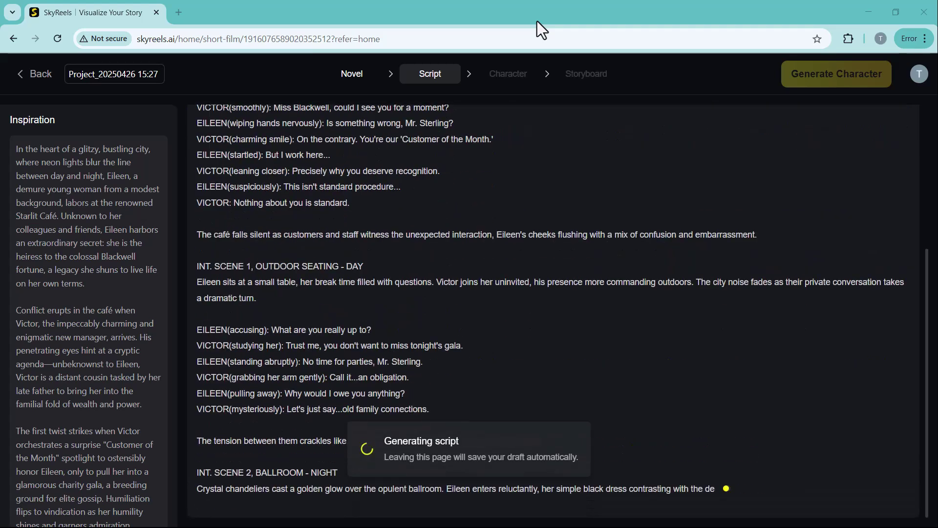
Generate lead Eileen Blackwell and supporting Victor Sterling, then the Scene 1 café-counter storyboard
click(831, 81)
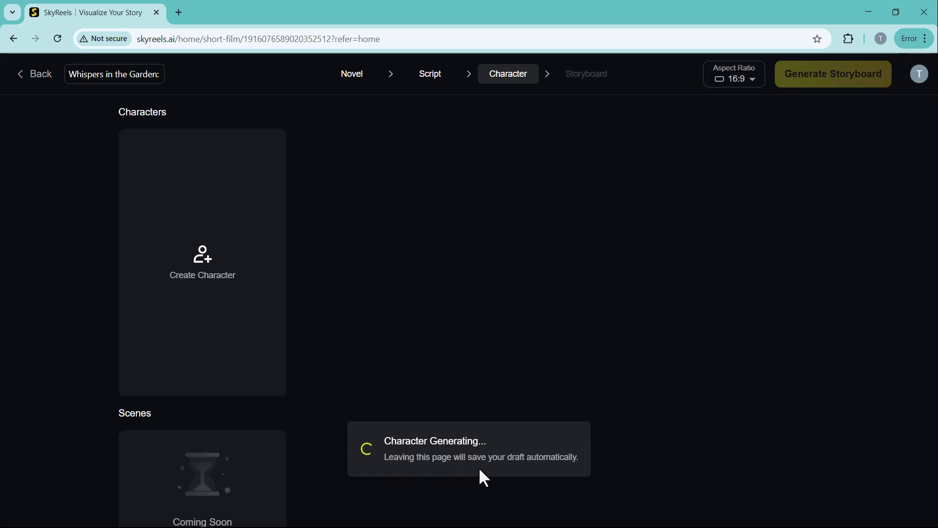
scroll(503, 185, down, 1)
scroll(503, 186, up, 1)
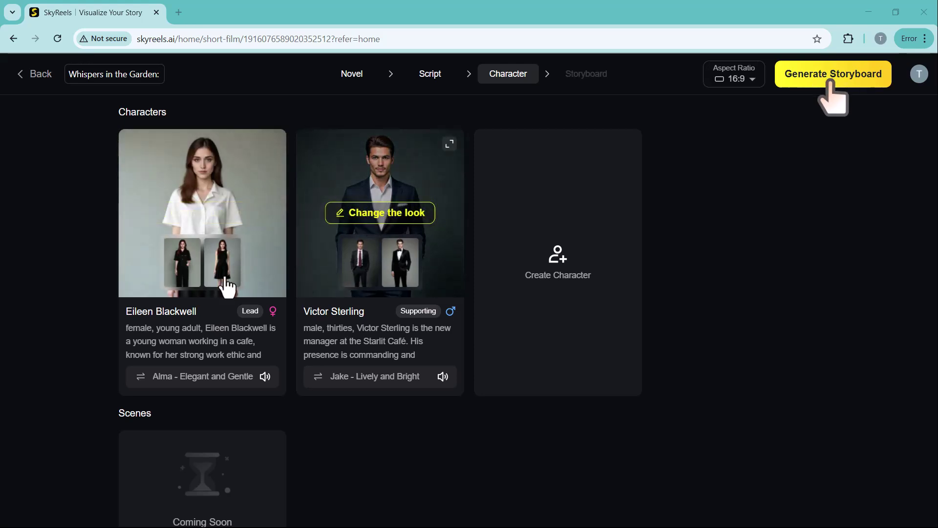
click(801, 82)
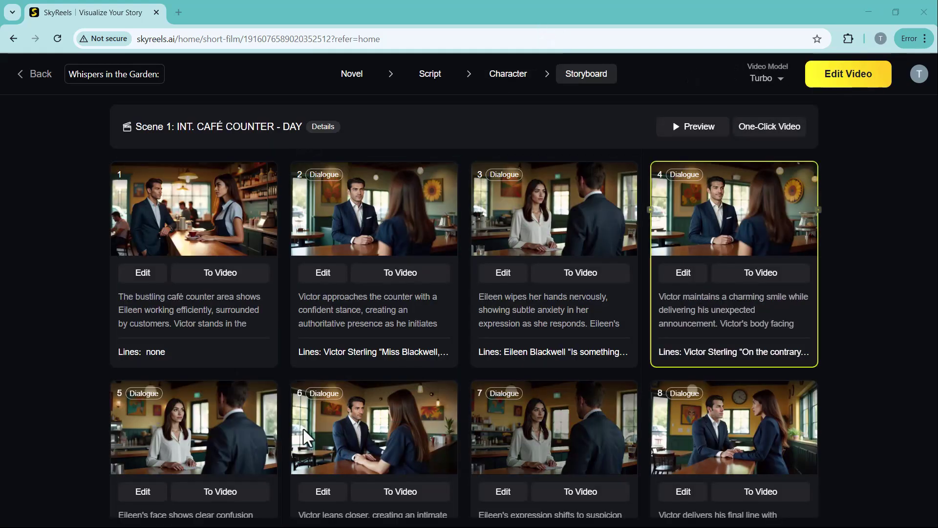
scroll(247, 386, down, 3)
scroll(248, 387, down, 3)
scroll(248, 386, down, 3)
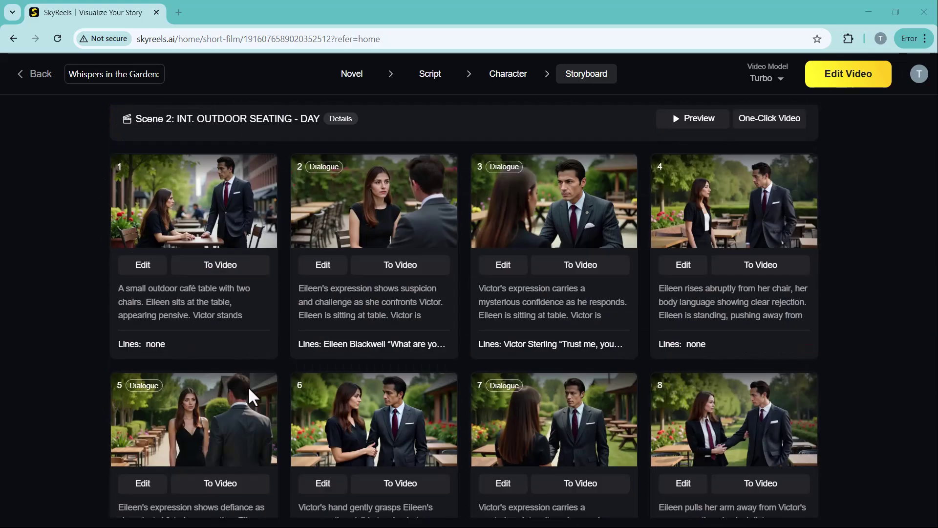
scroll(247, 386, down, 3)
scroll(247, 386, down, 4)
scroll(246, 387, down, 2)
scroll(246, 388, down, 2)
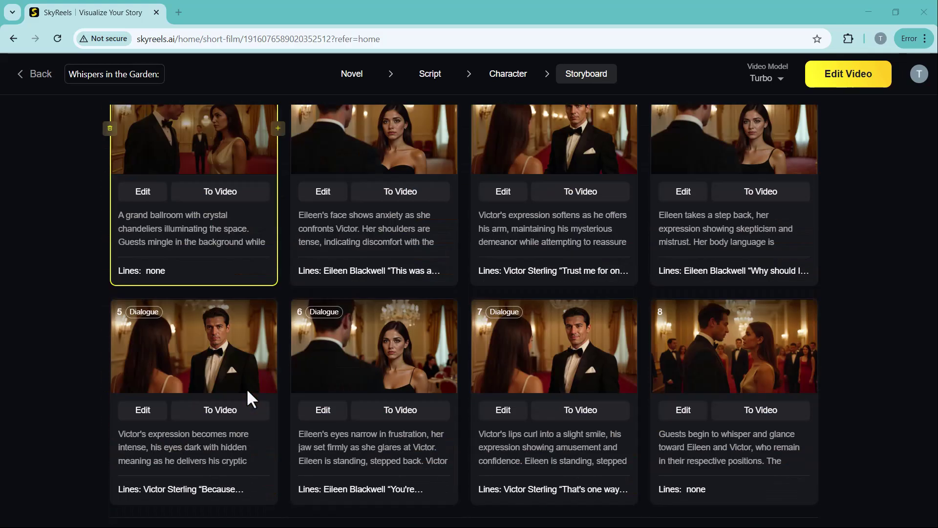
scroll(246, 388, up, 5)
scroll(246, 388, up, 5)
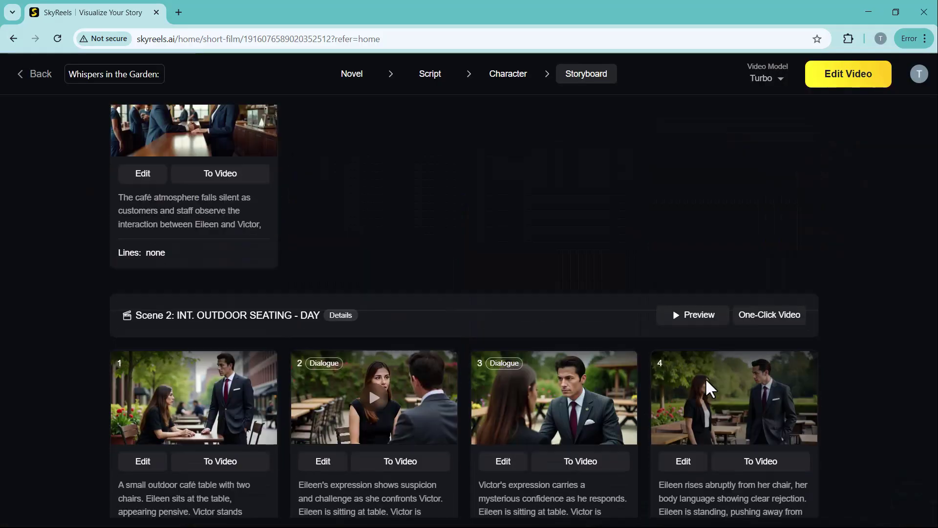
scroll(705, 378, down, 2)
scroll(705, 378, down, 2)
scroll(705, 377, down, 3)
scroll(704, 378, down, 1)
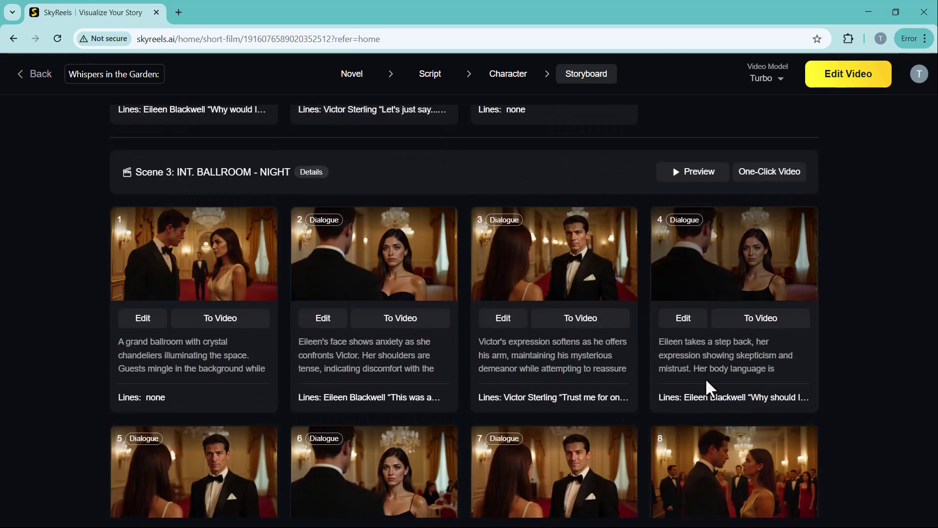
scroll(706, 381, down, 2)
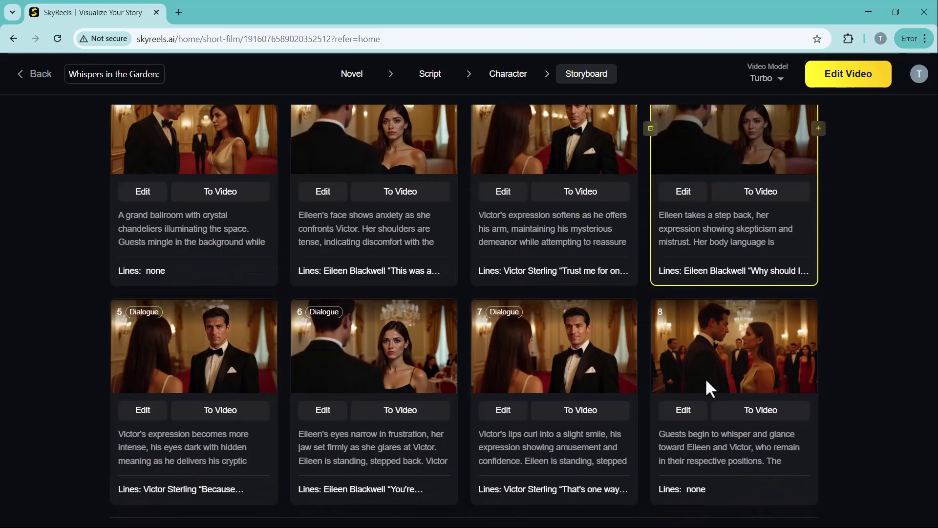
scroll(705, 377, up, 4)
scroll(706, 377, up, 5)
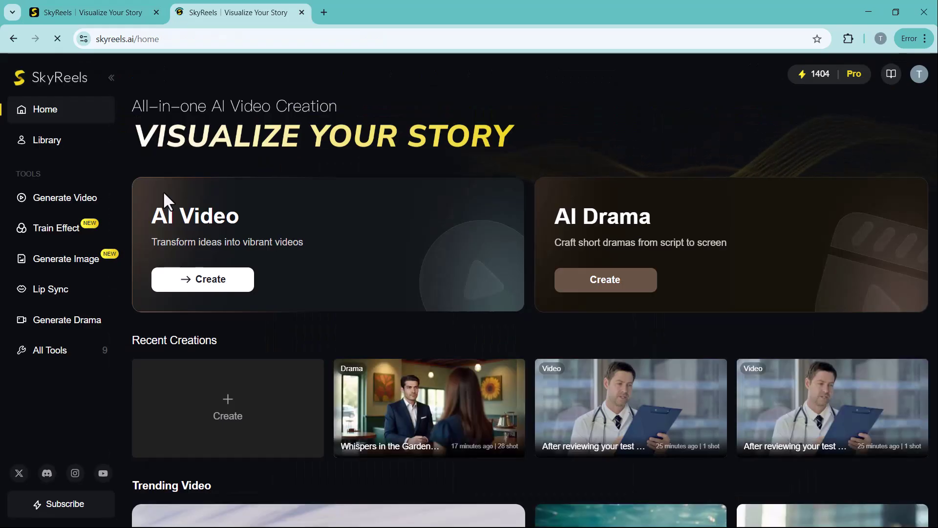
scroll(267, 235, down, 3)
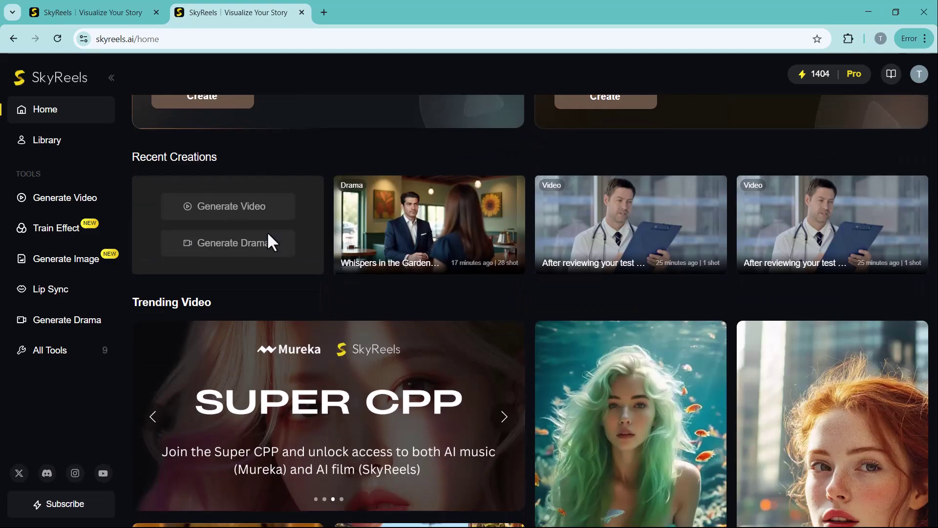
scroll(318, 308, down, 3)
scroll(318, 309, down, 2)
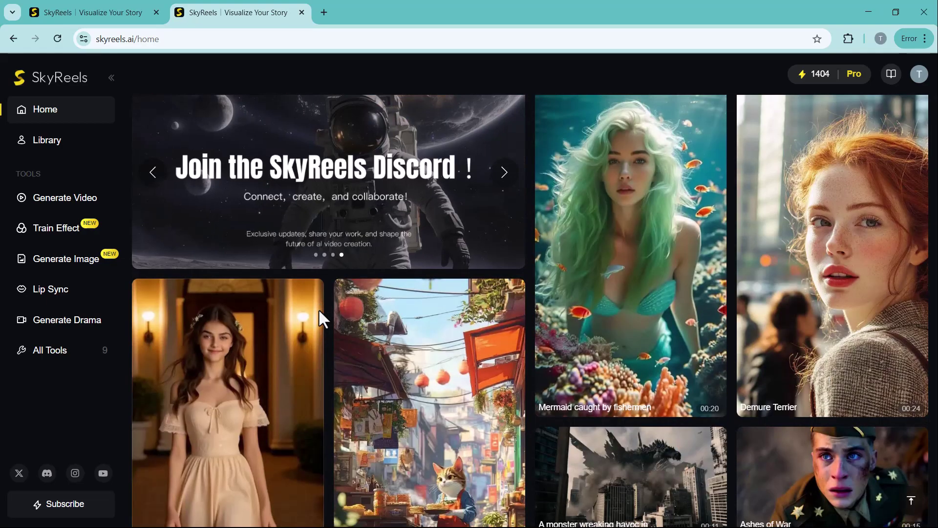
scroll(318, 312, down, 2)
scroll(318, 312, down, 2)
scroll(318, 311, down, 2)
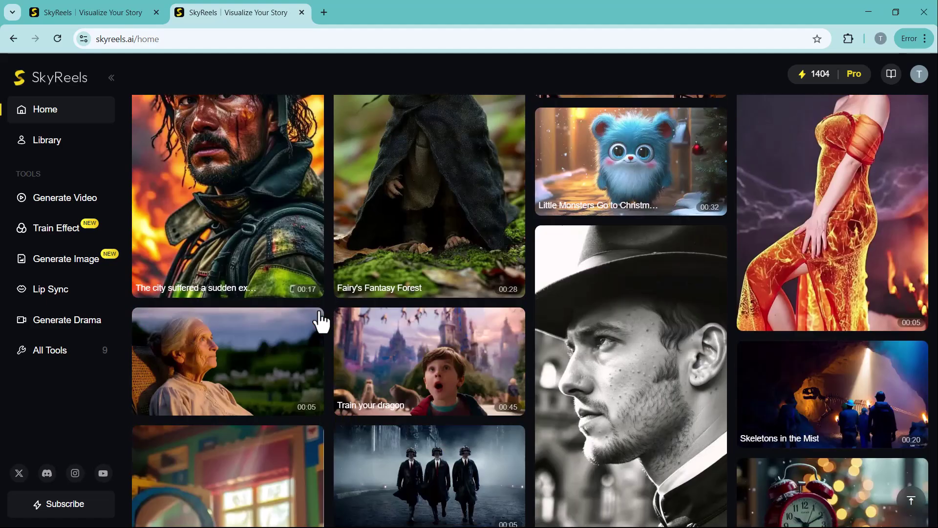
scroll(320, 321, down, 1)
scroll(320, 320, down, 2)
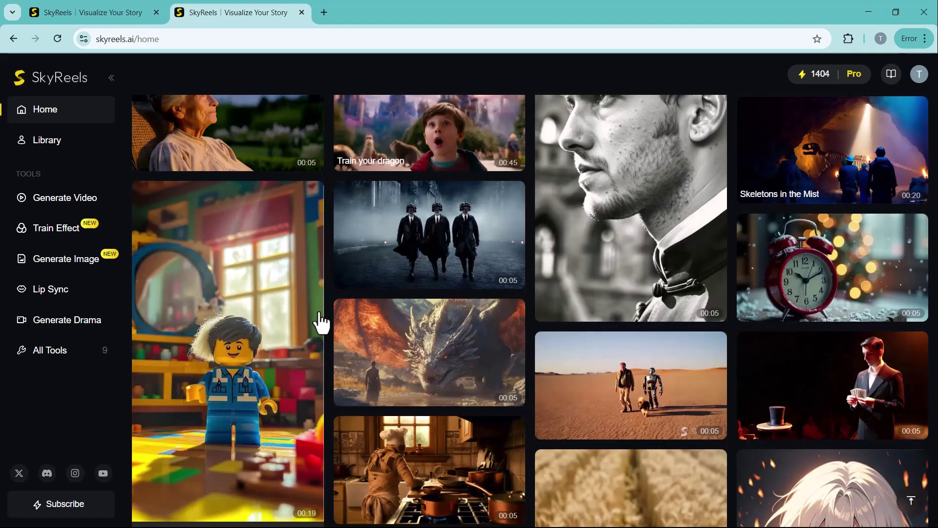
scroll(320, 320, down, 1)
scroll(320, 320, down, 4)
scroll(320, 321, down, 4)
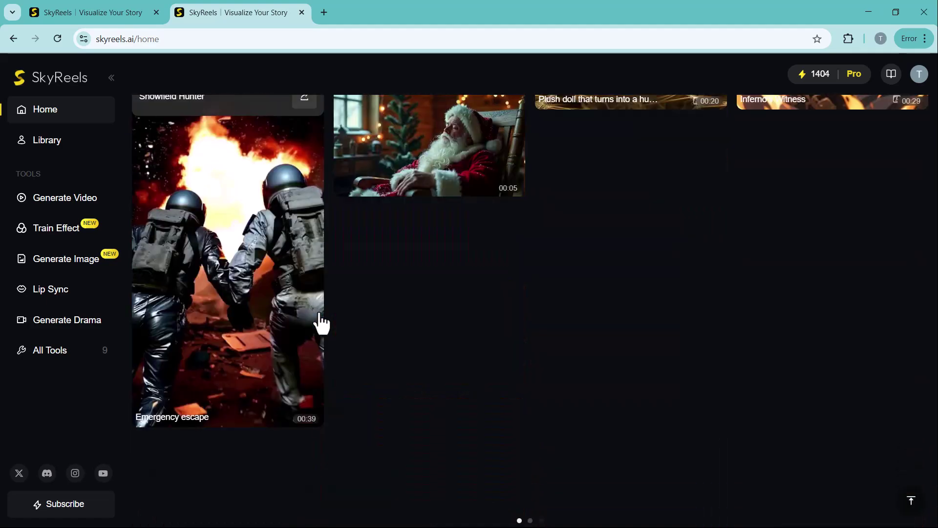
scroll(320, 321, up, 2)
scroll(321, 320, up, 4)
scroll(321, 320, up, 2)
scroll(320, 320, up, 5)
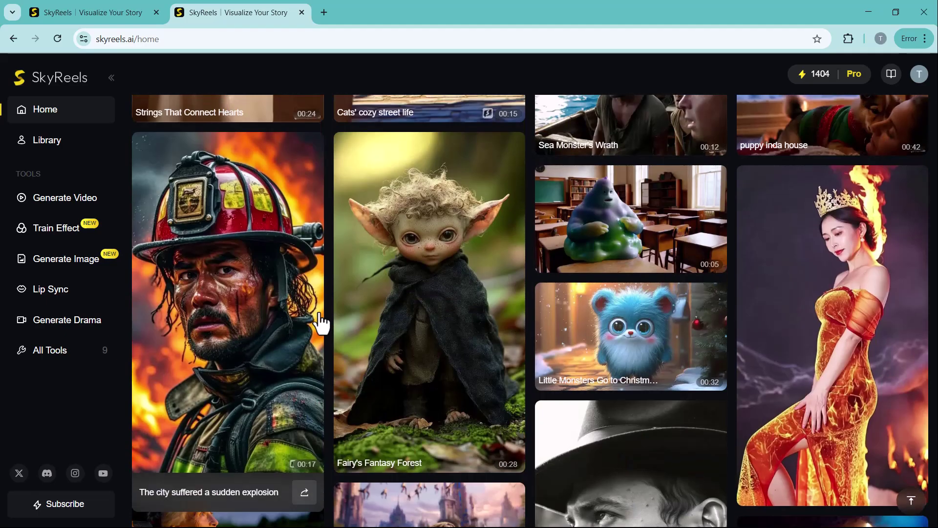
scroll(321, 321, up, 5)
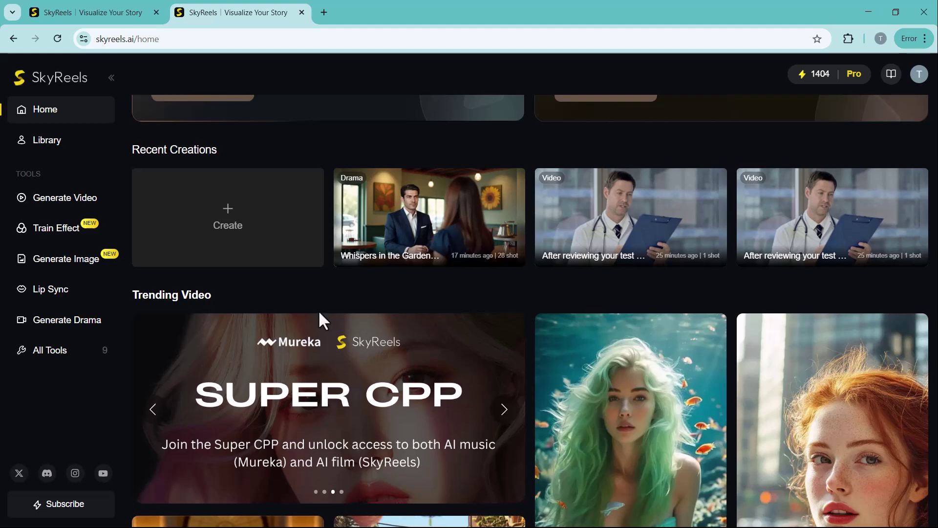
scroll(560, 114, up, 1)
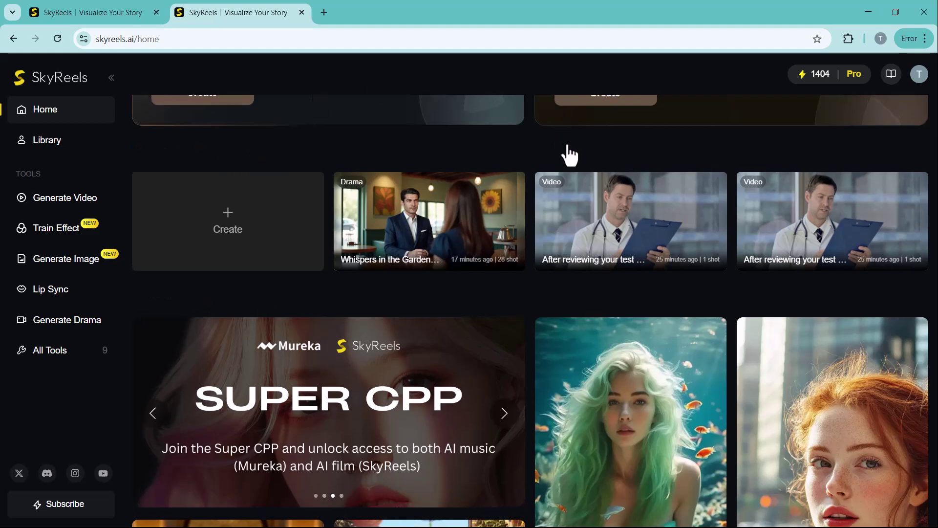
scroll(570, 155, up, 3)
Close the second home tab with Ctrl+W to return to the original trending gallery
key(ctrl+w)
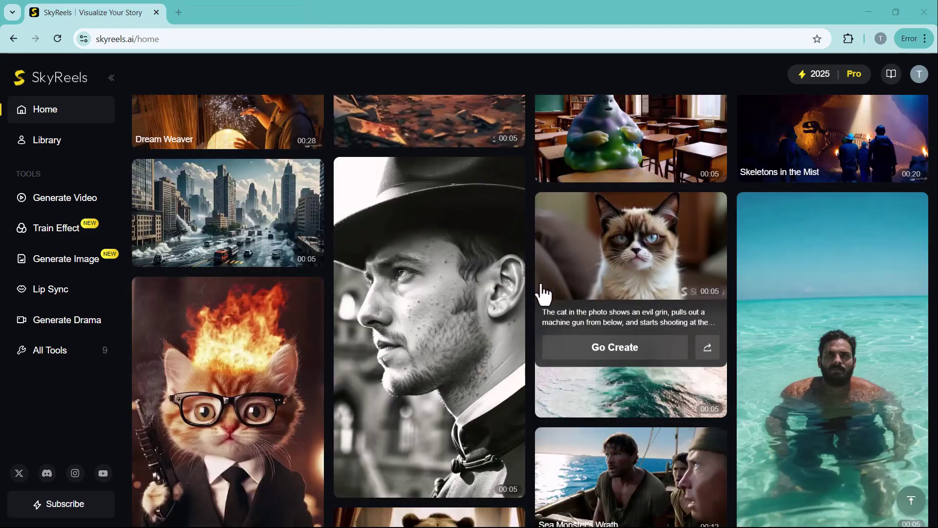
scroll(542, 293, down, 1)
scroll(543, 293, down, 1)
scroll(542, 293, down, 3)
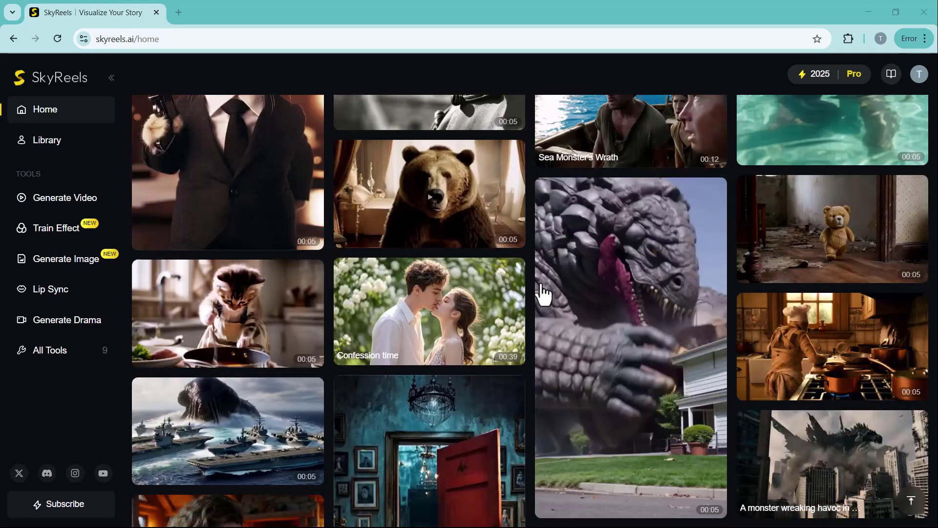
scroll(542, 293, down, 1)
scroll(542, 293, down, 3)
scroll(543, 294, down, 1)
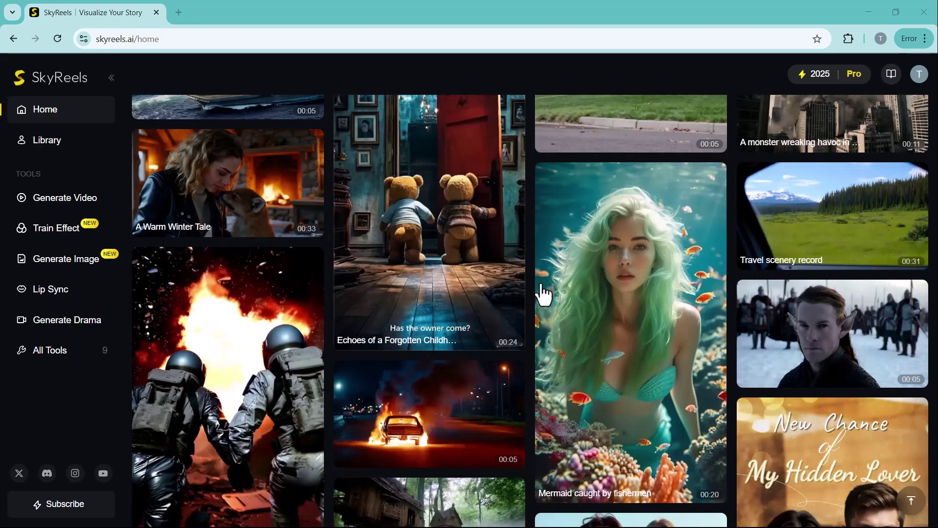
scroll(542, 293, down, 1)
scroll(543, 293, down, 3)
scroll(542, 294, down, 1)
scroll(543, 293, down, 2)
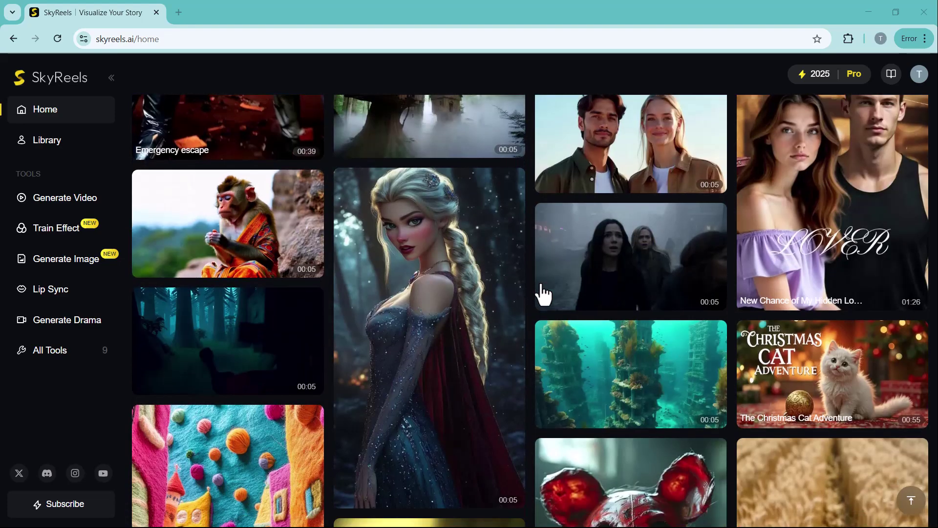
scroll(542, 293, down, 2)
scroll(542, 293, down, 3)
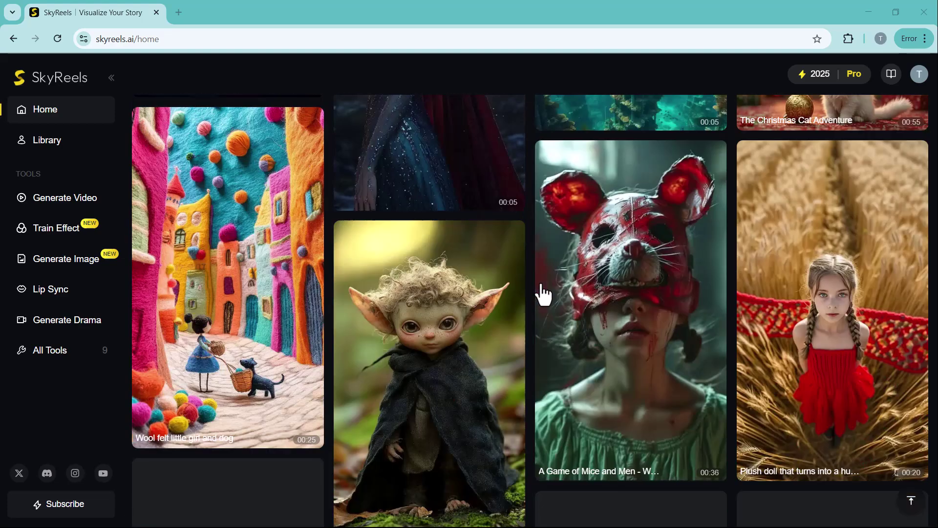